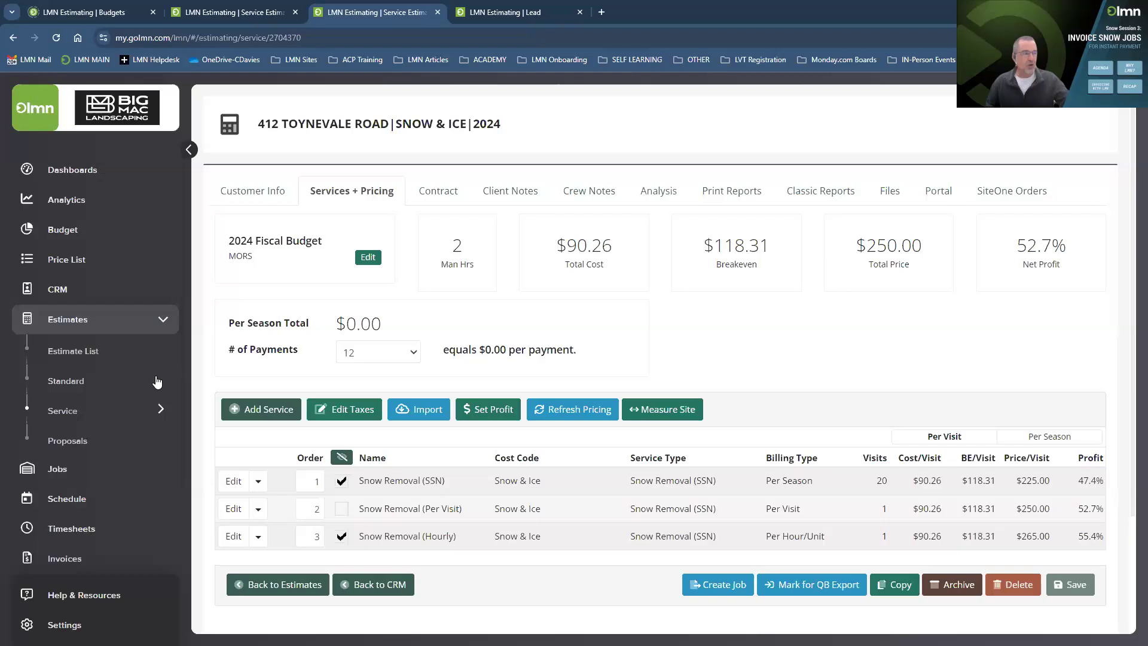
# Open the RES SNOW REMOVAL|2024 template from Service Estimates, then expand Dashboards in the sidebar.
pyautogui.click(67, 411)
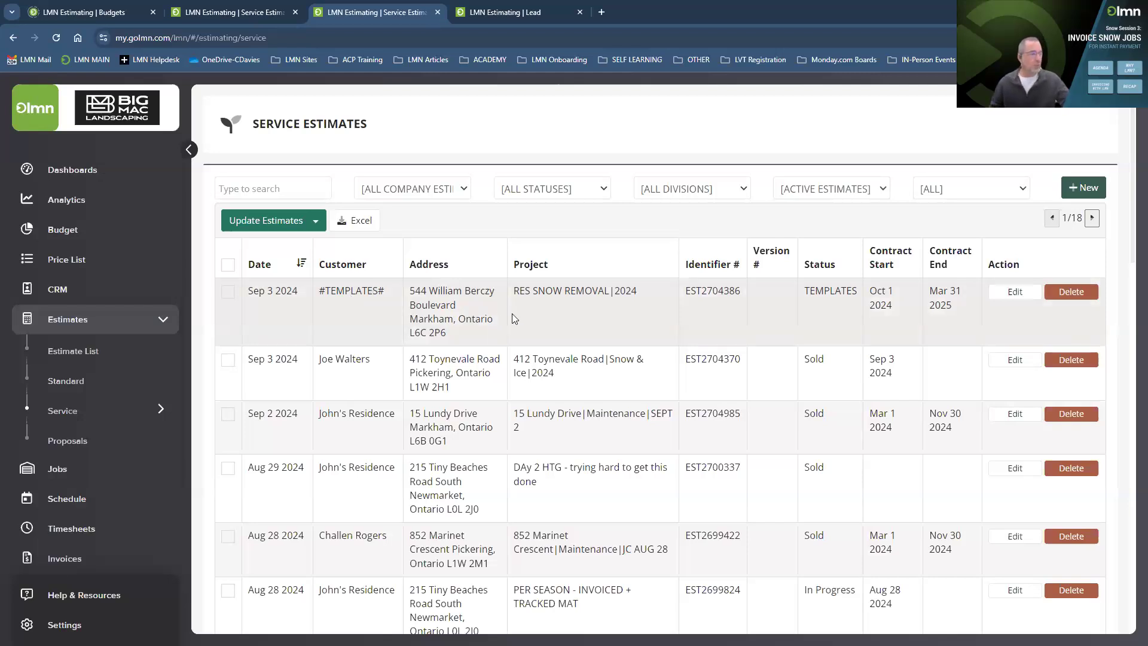
pyautogui.click(571, 295)
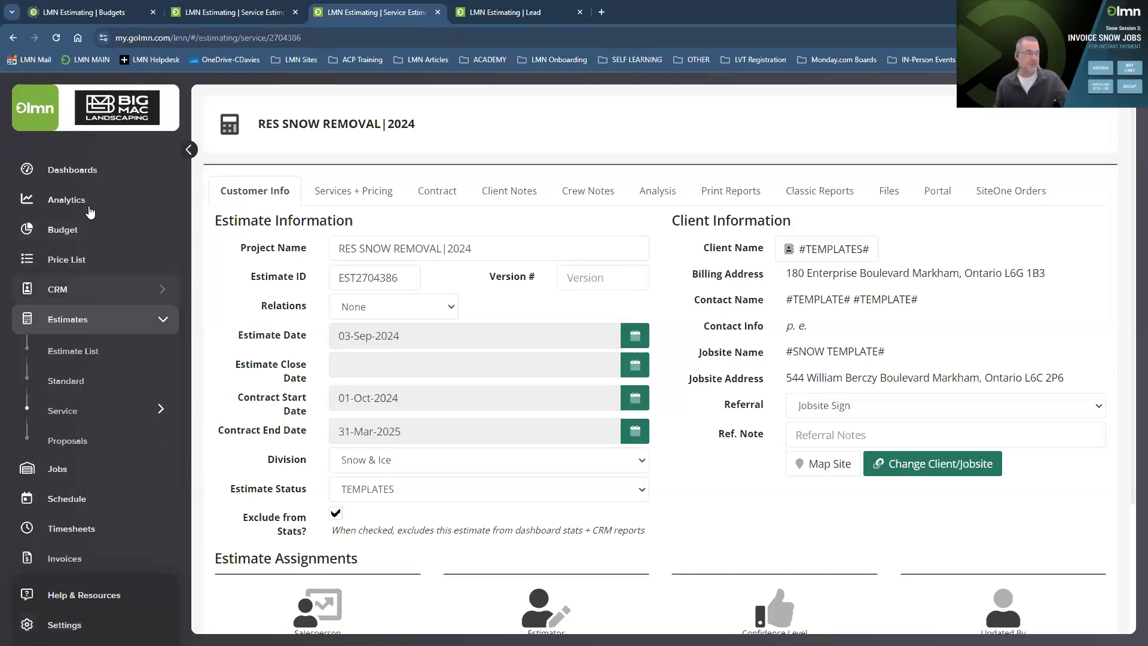
pyautogui.click(82, 171)
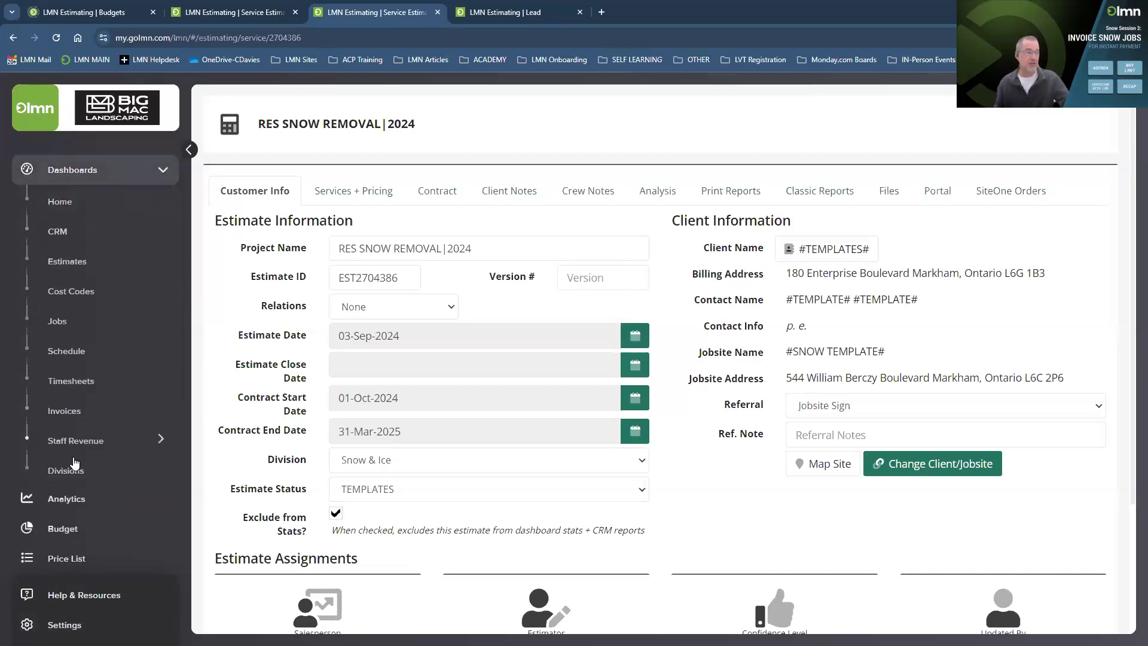
# Show the division Estimate Dashboard and scroll to Snow & Ice: $3,500.00 sold against a $385,000.00 goal.
pyautogui.click(73, 472)
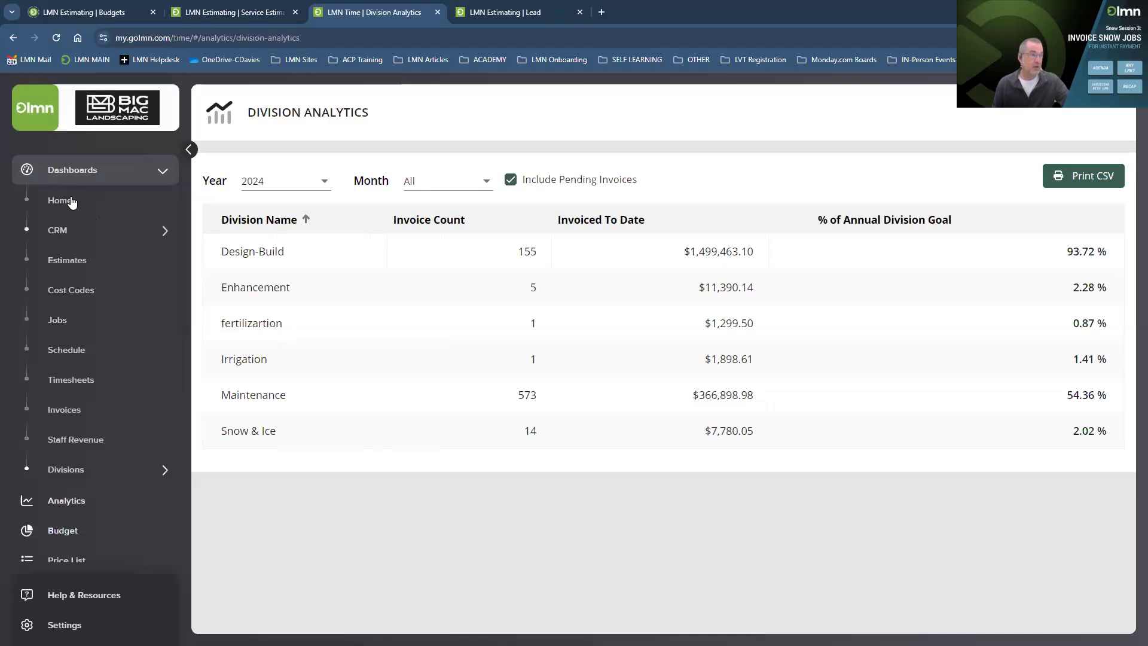
pyautogui.click(66, 261)
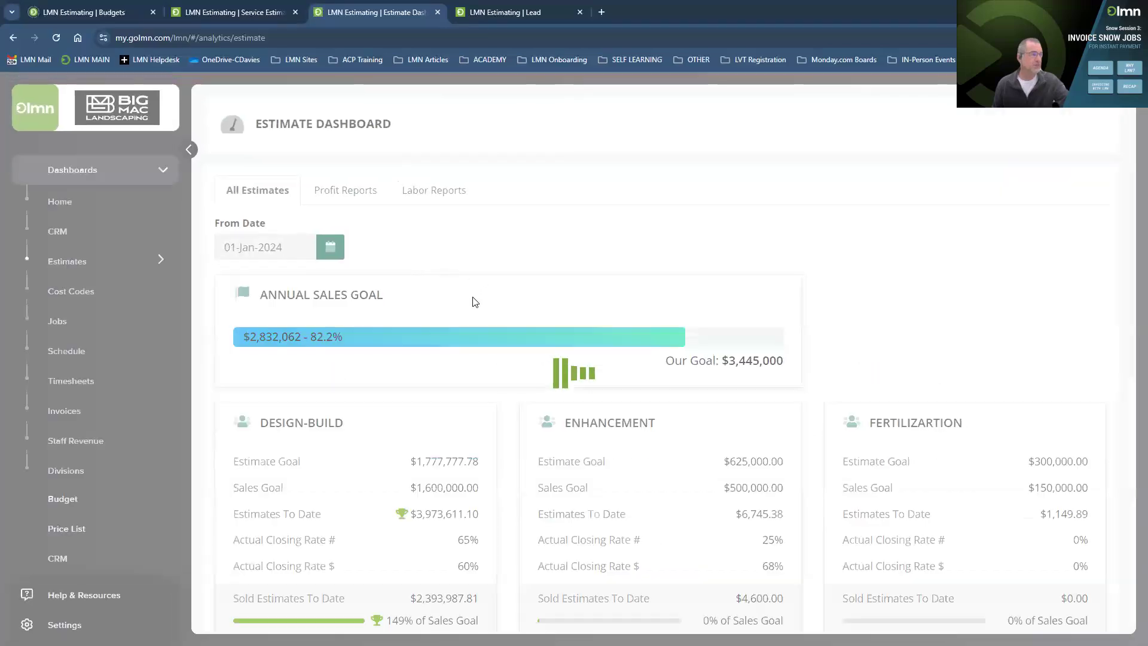
pyautogui.scroll(-8, 616, 308)
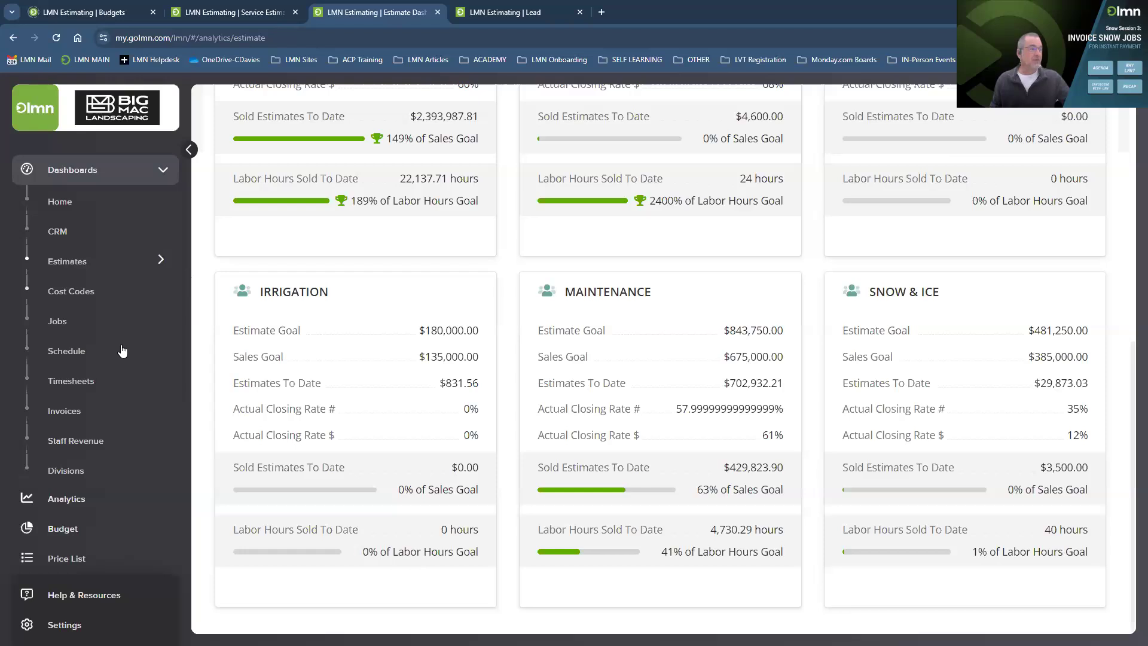
pyautogui.scroll(-2, 118, 429)
pyautogui.scroll(-2, 89, 433)
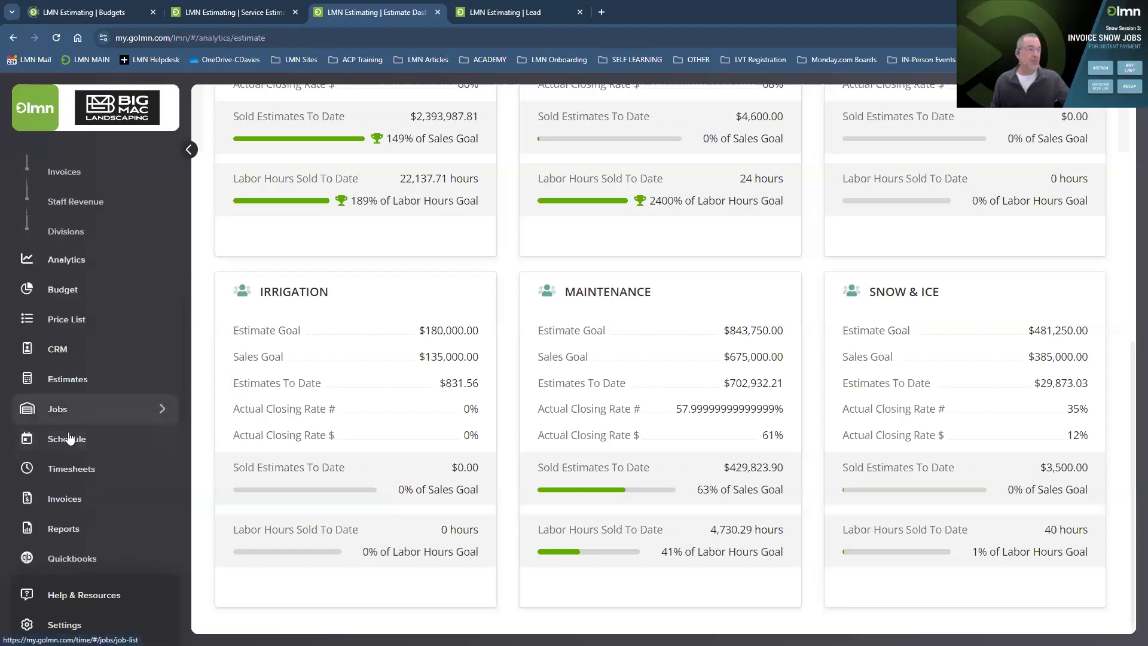
pyautogui.click(67, 376)
# Review the snow removal template's Services + Pricing tab, then return to the Service Estimates list.
pyautogui.click(67, 375)
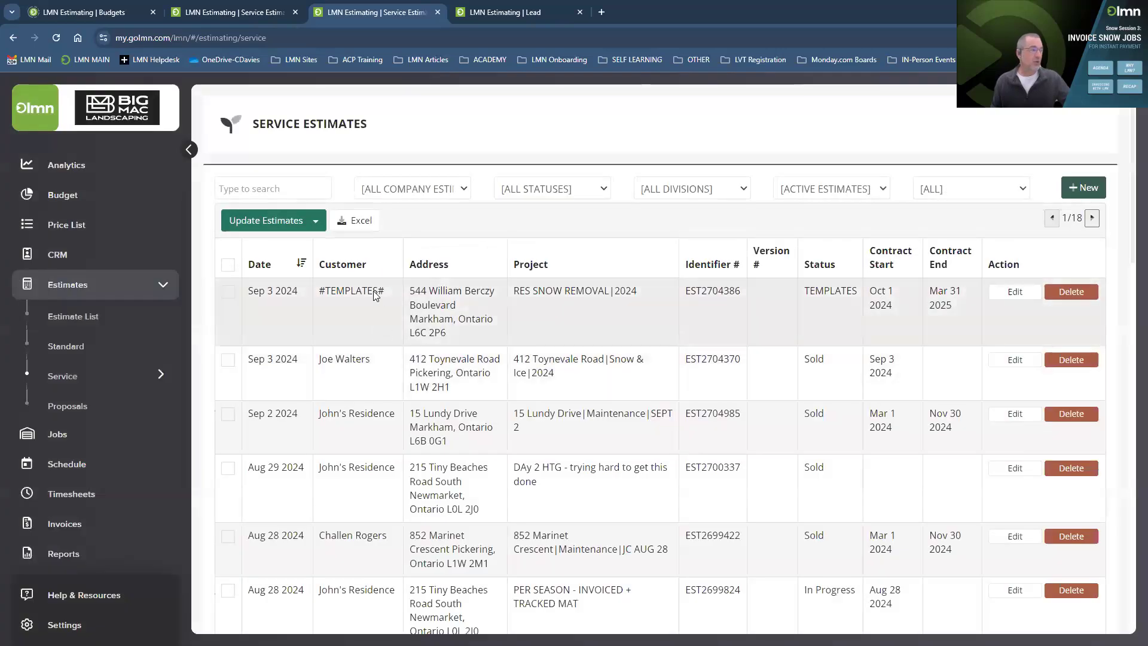
pyautogui.click(376, 295)
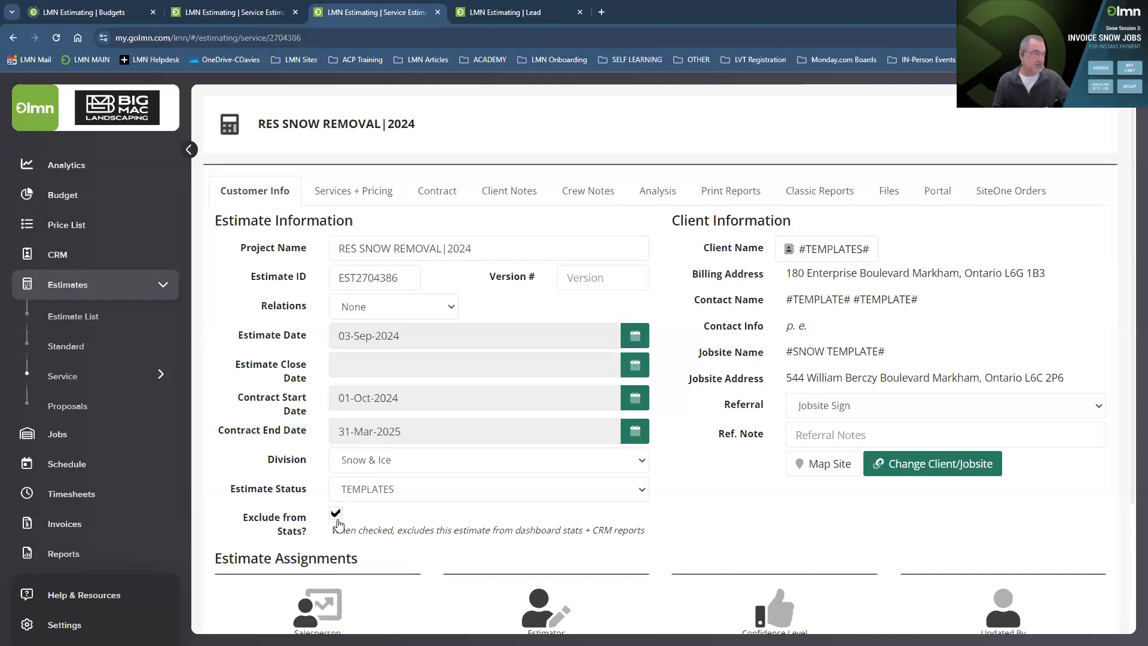
pyautogui.click(385, 201)
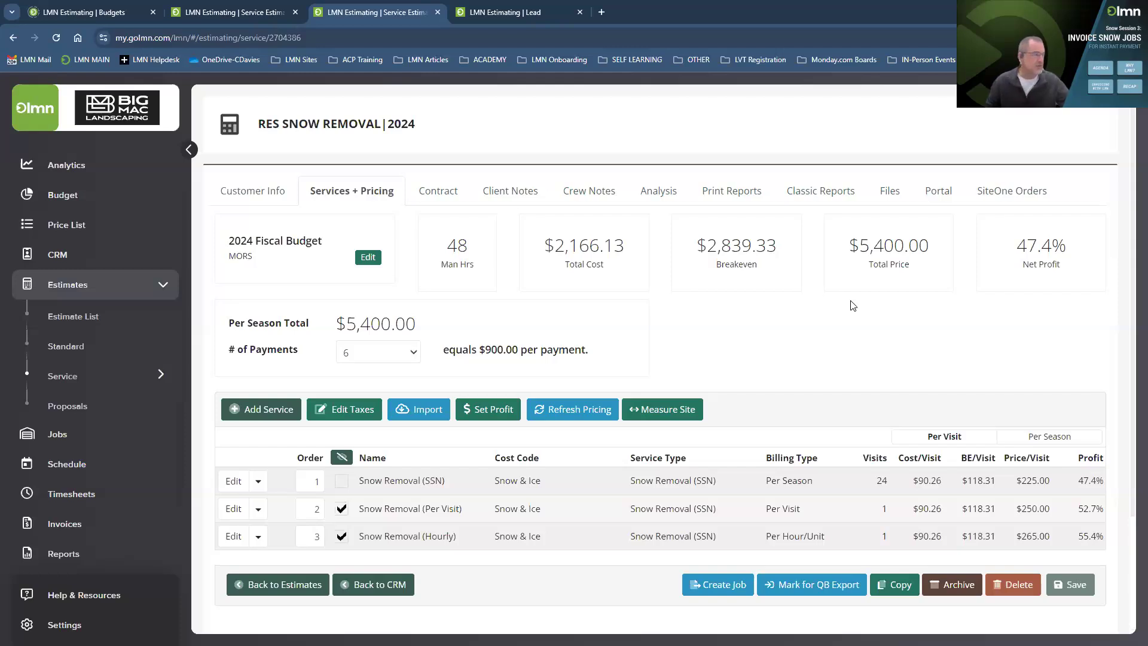
pyautogui.click(66, 377)
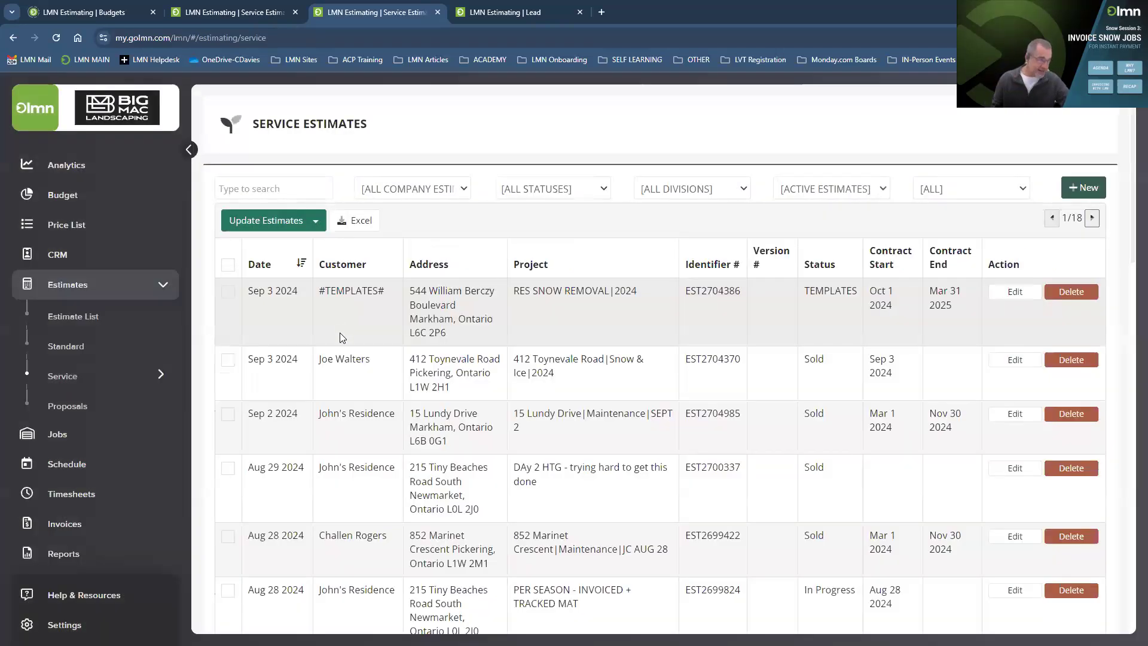
pyautogui.click(338, 362)
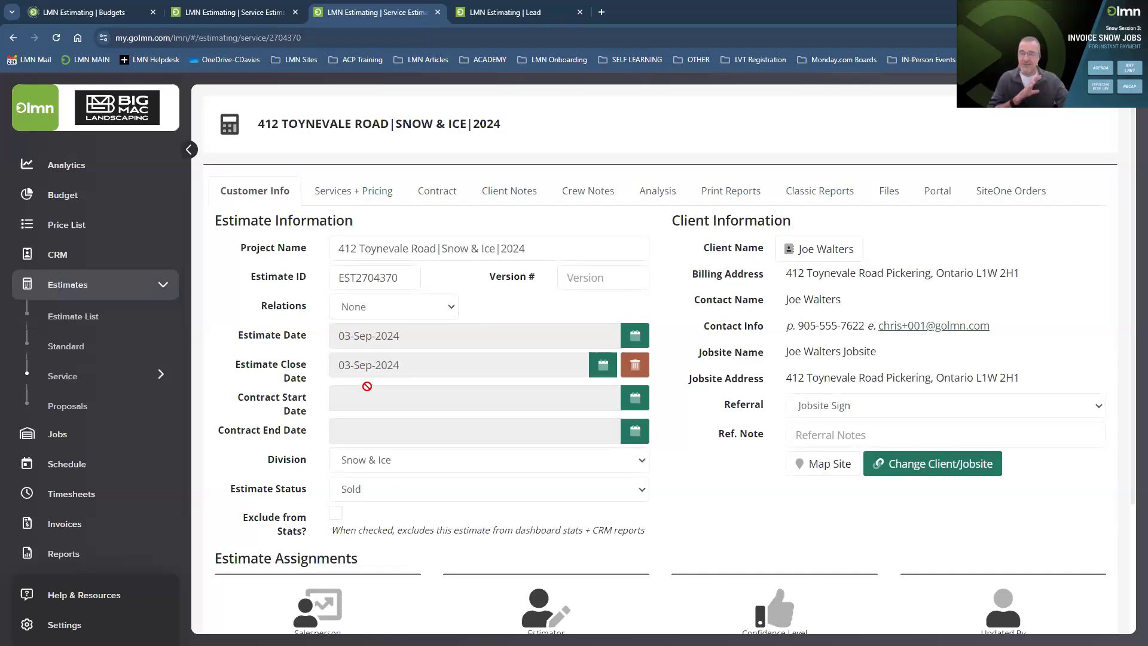
pyautogui.click(58, 438)
pyautogui.click(68, 348)
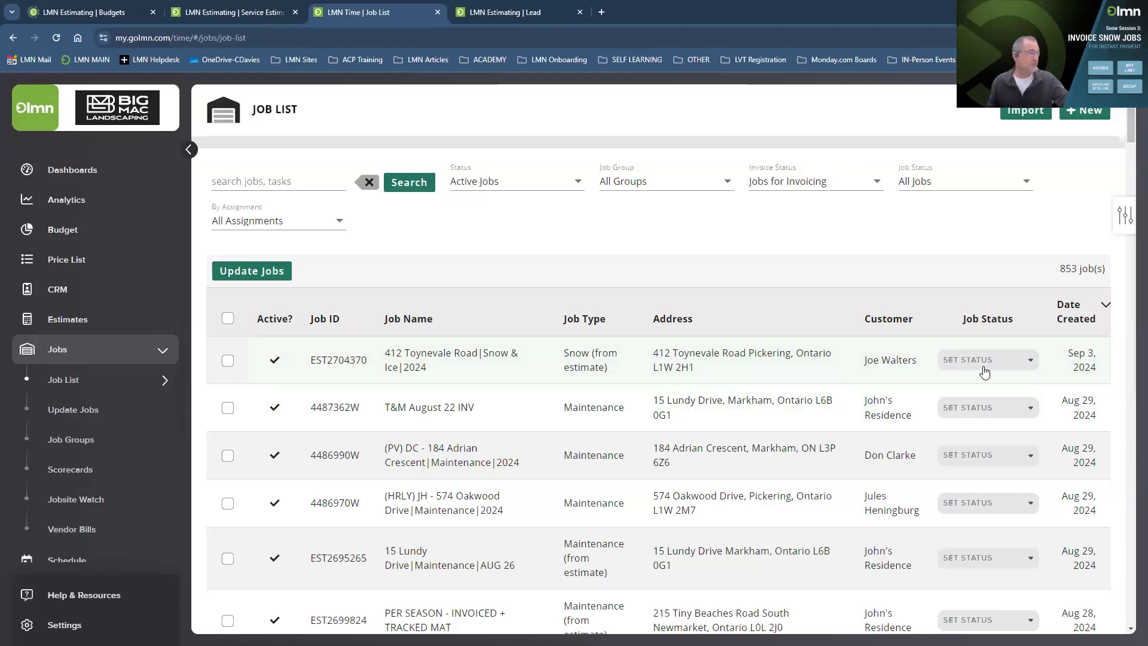
pyautogui.click(682, 362)
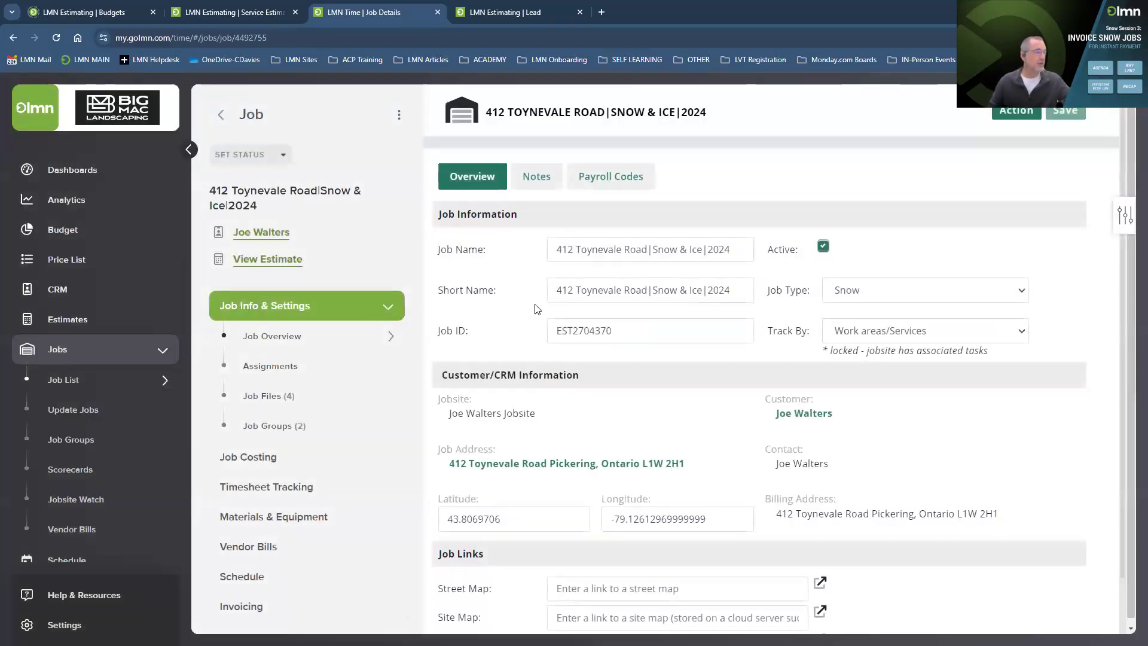
pyautogui.scroll(-1, 564, 317)
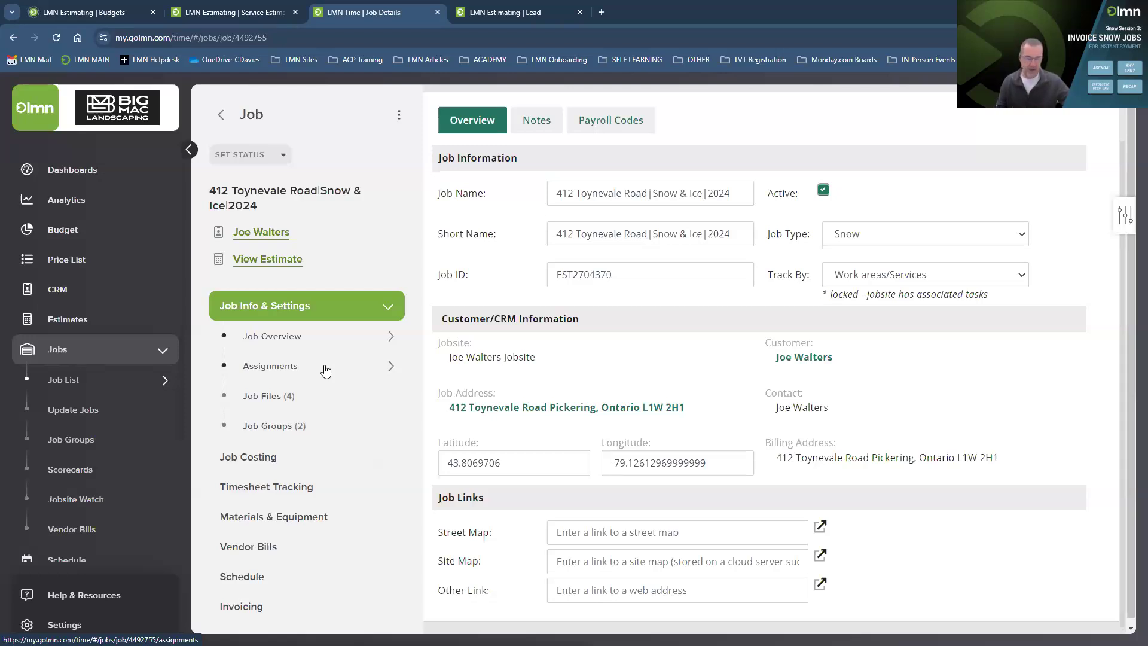
pyautogui.click(276, 370)
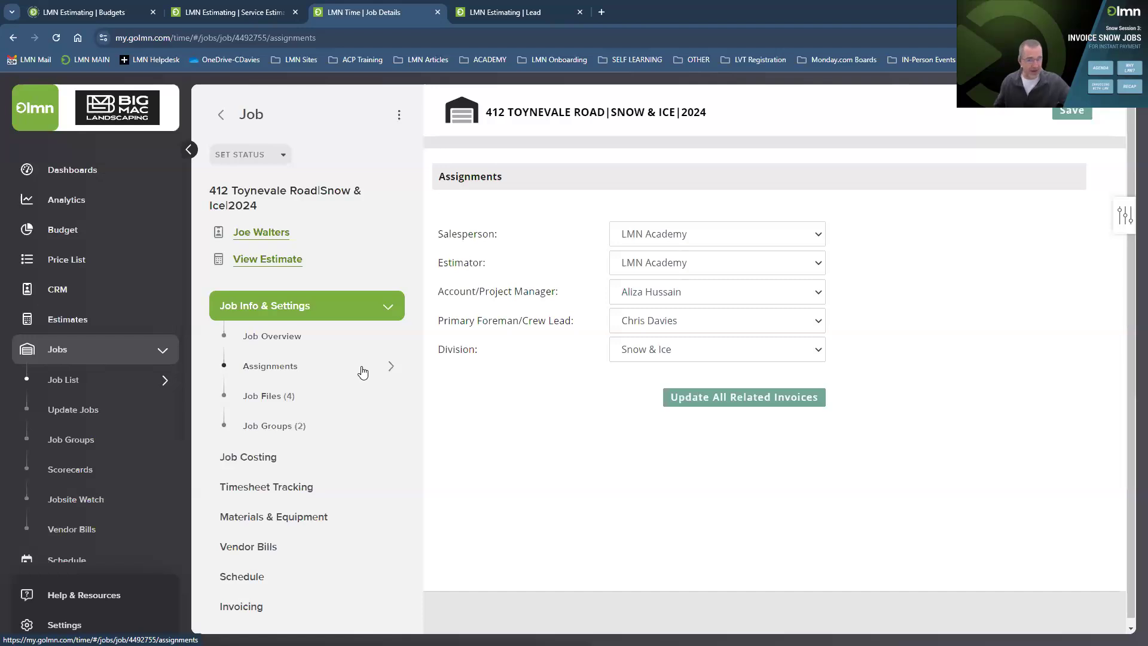
# List the job's punch-in tasks and check the Snow Removal (Per Visit) task's notes without saving.
pyautogui.click(268, 489)
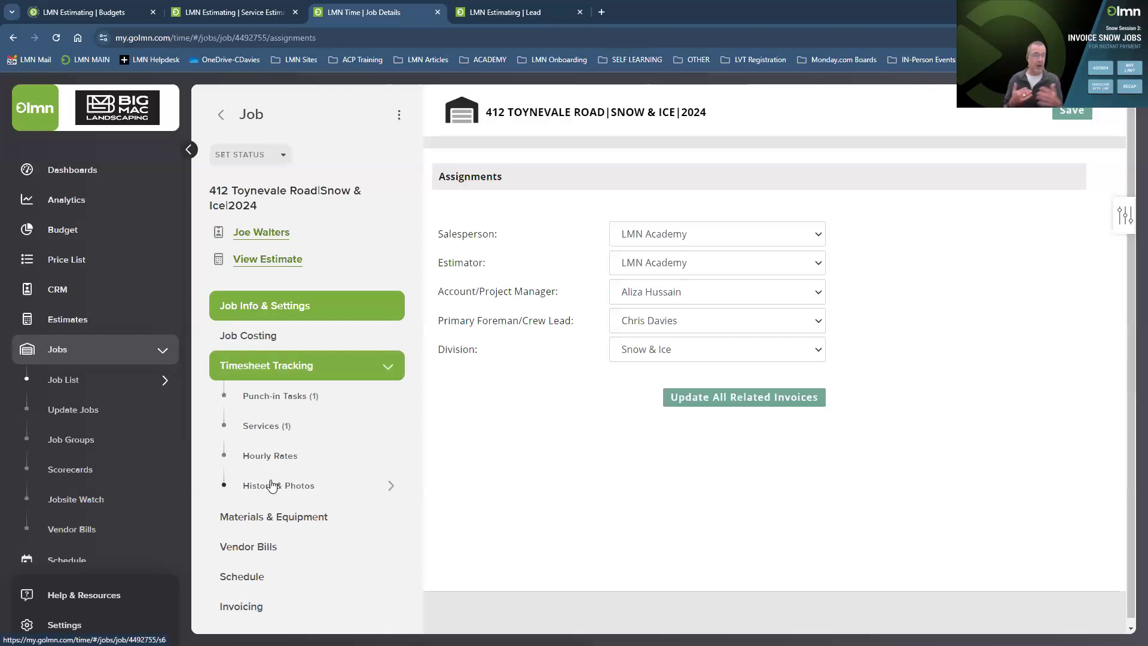
pyautogui.click(281, 398)
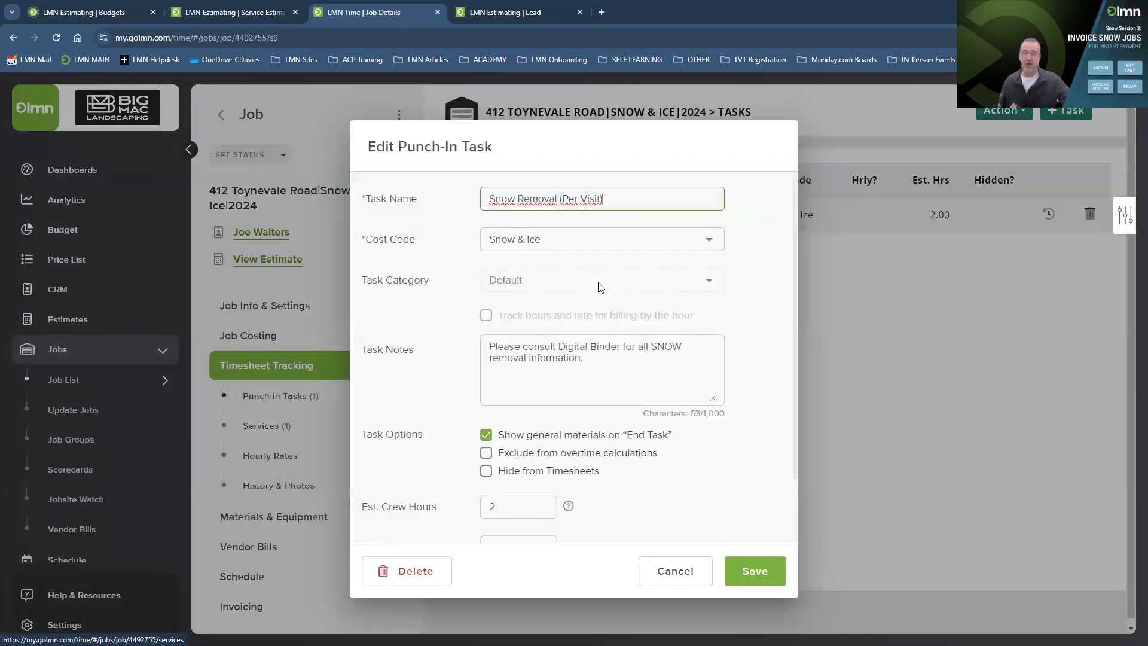
pyautogui.click(528, 378)
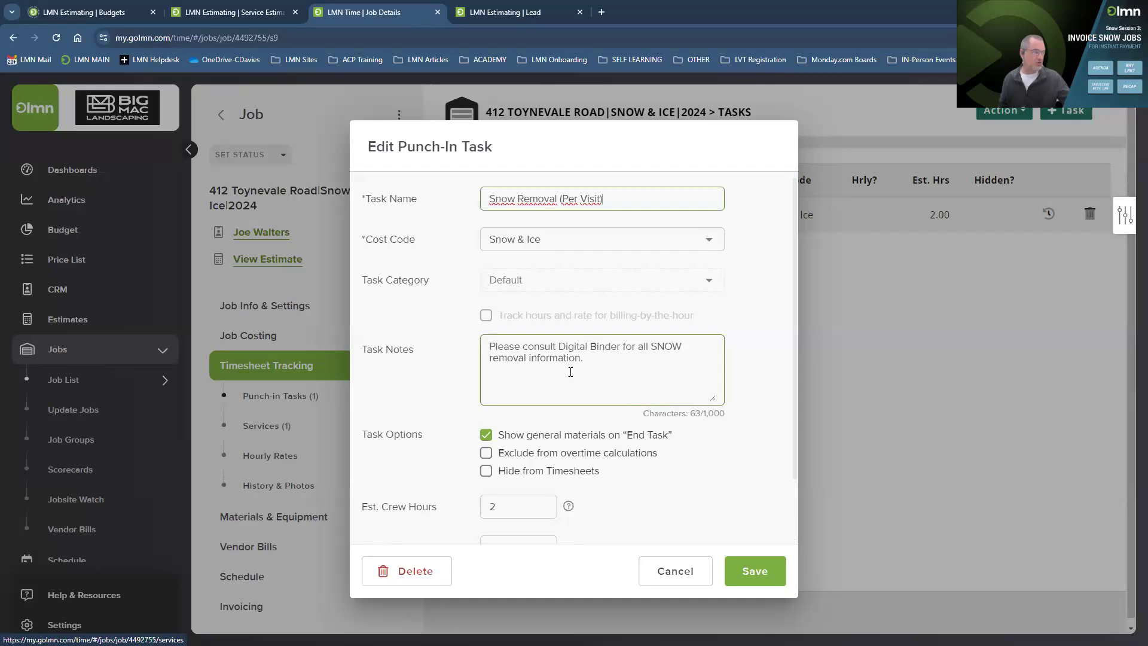
pyautogui.click(686, 571)
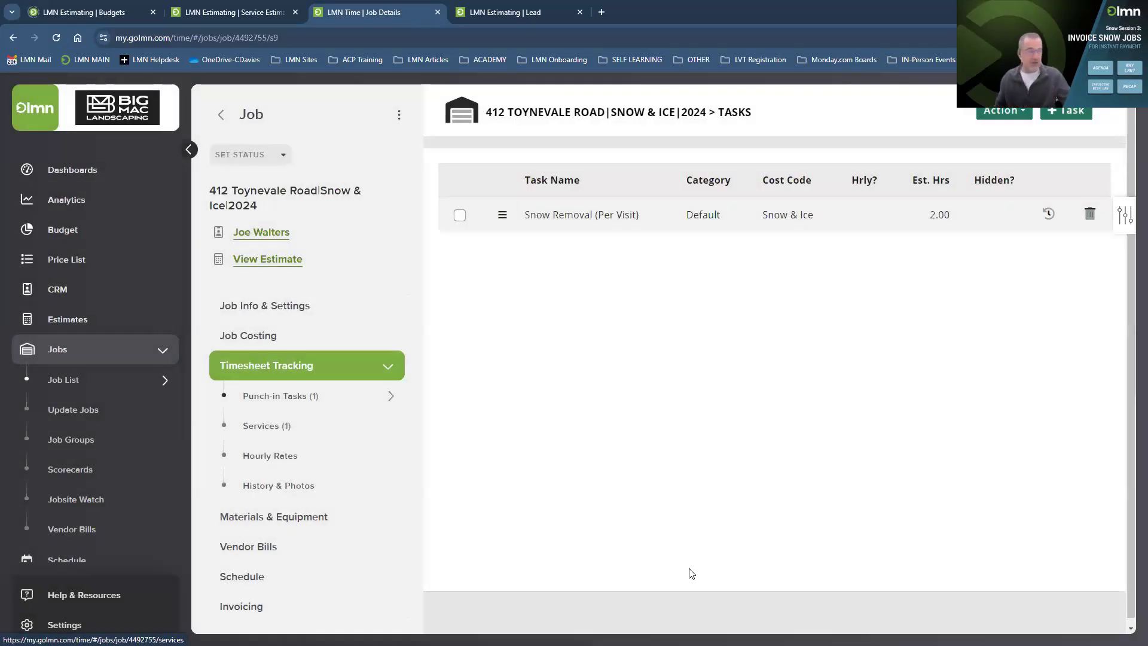
# Show the job's Files page with the four Sep 03, 2024 site photos.
pyautogui.click(303, 322)
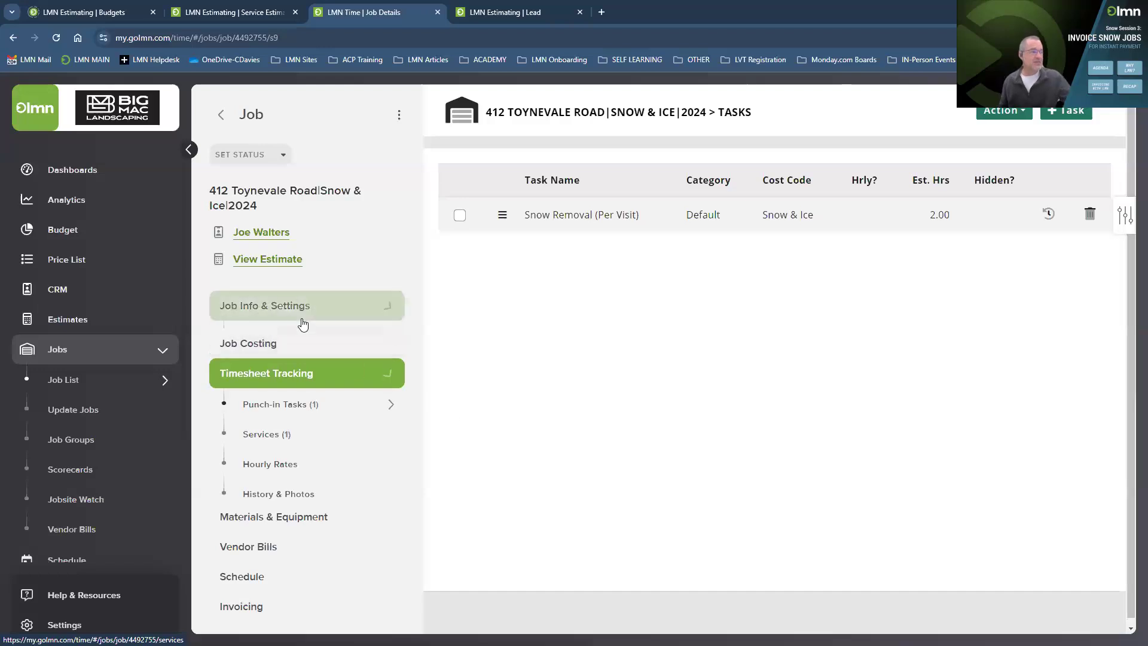
pyautogui.click(268, 397)
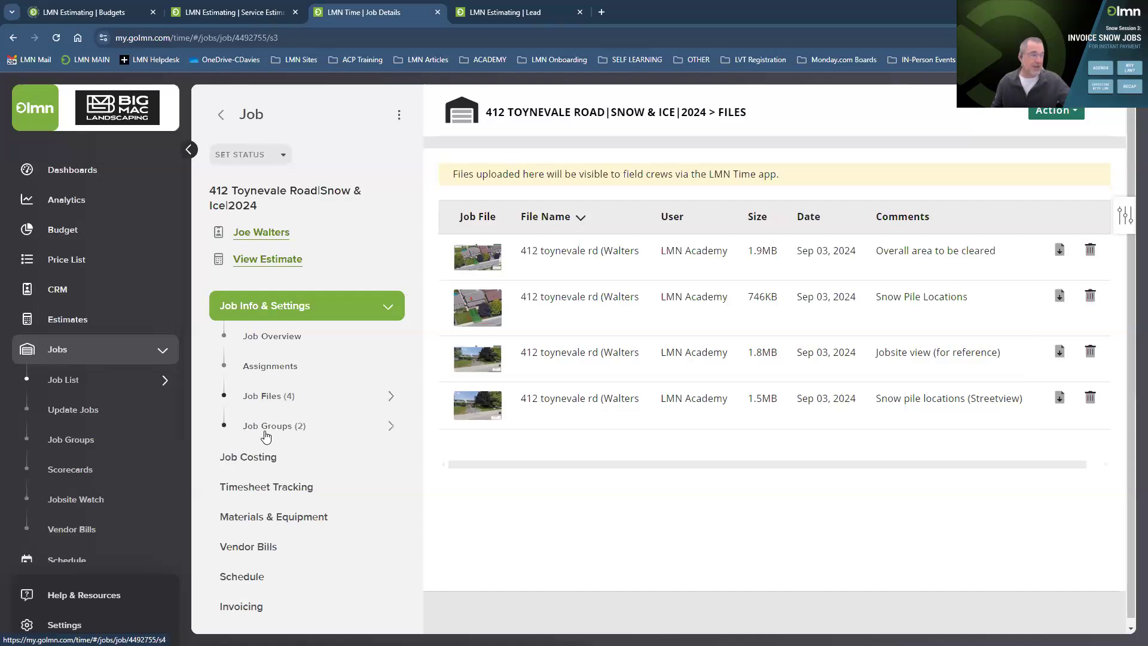
# Show the job's groups: SNOW DIVISION (Standard) and Snow Route #1 (Route).
pyautogui.click(266, 434)
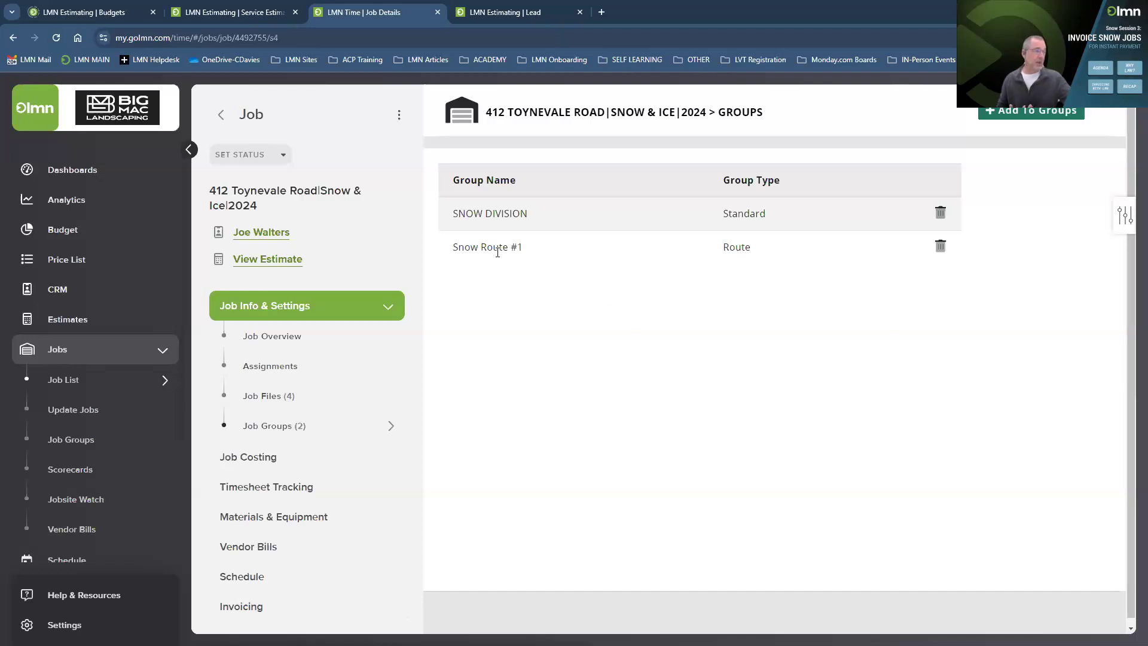
# Open the Snow Route #1 group from the company-wide Job Groups list.
pyautogui.click(74, 438)
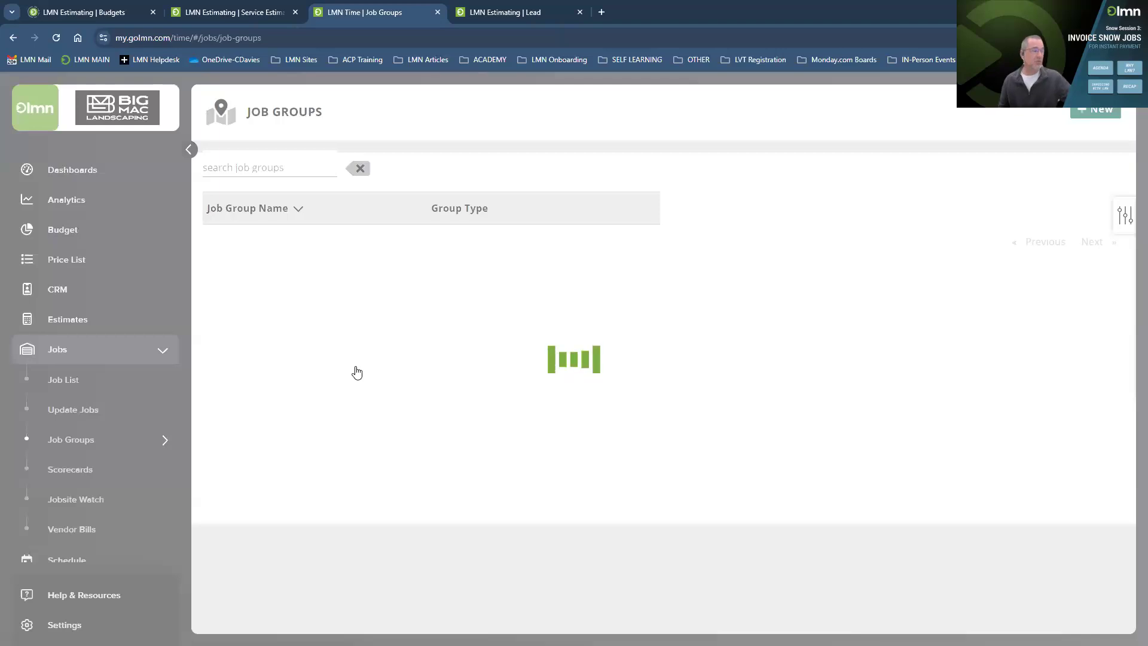
pyautogui.scroll(-8, 353, 378)
pyautogui.scroll(-20, 354, 378)
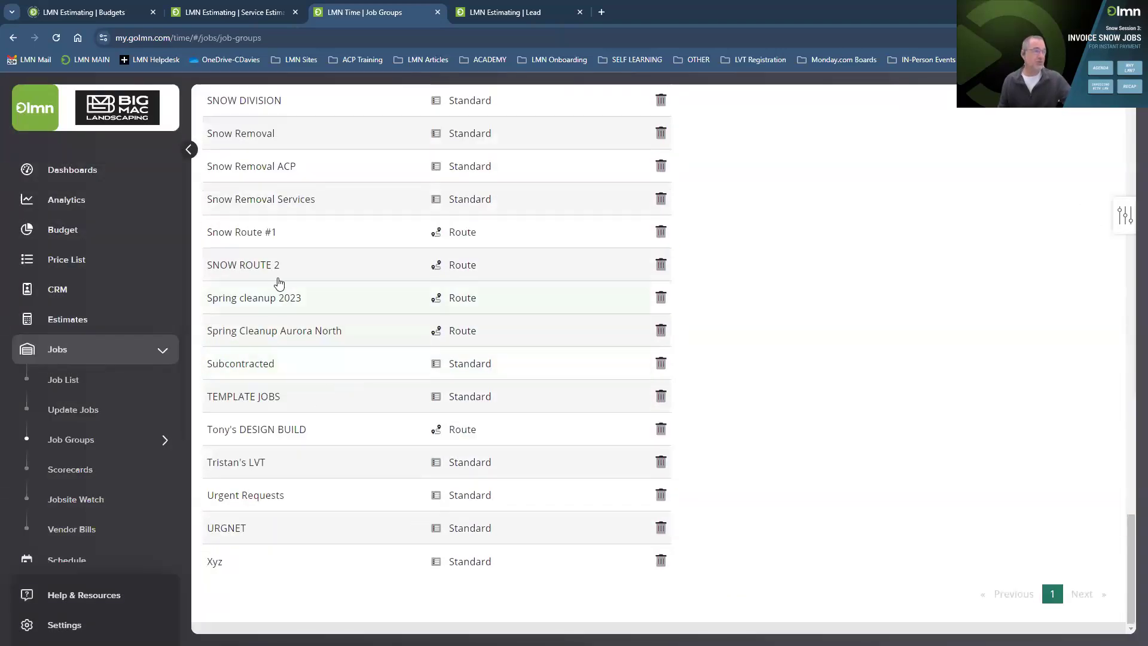
pyautogui.click(275, 245)
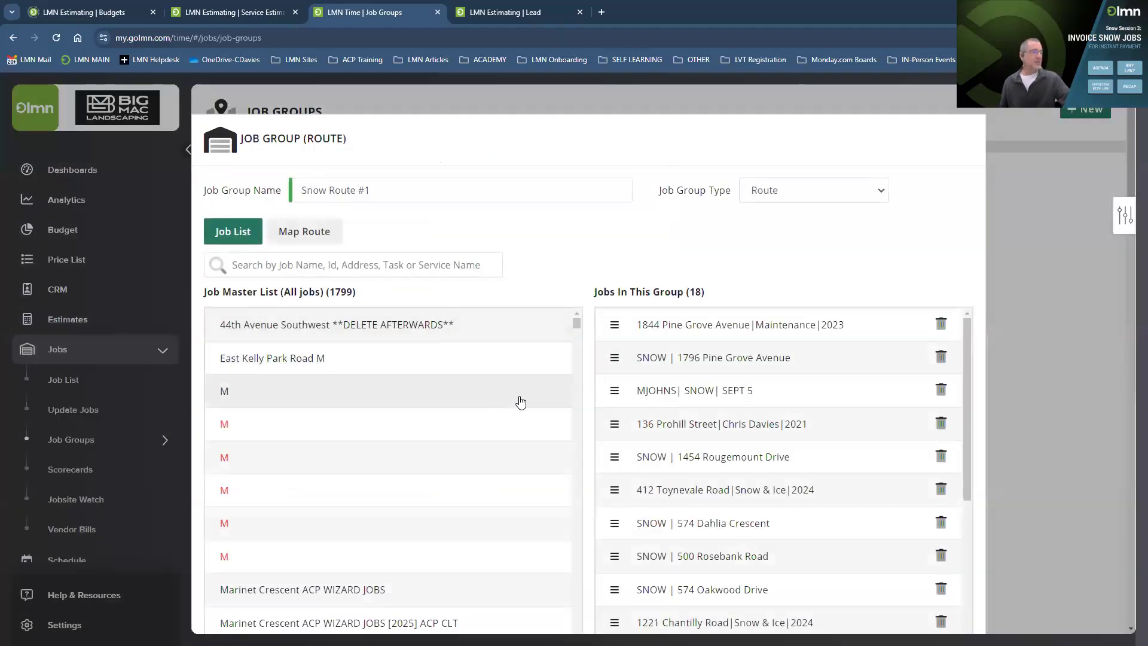
pyautogui.click(941, 324)
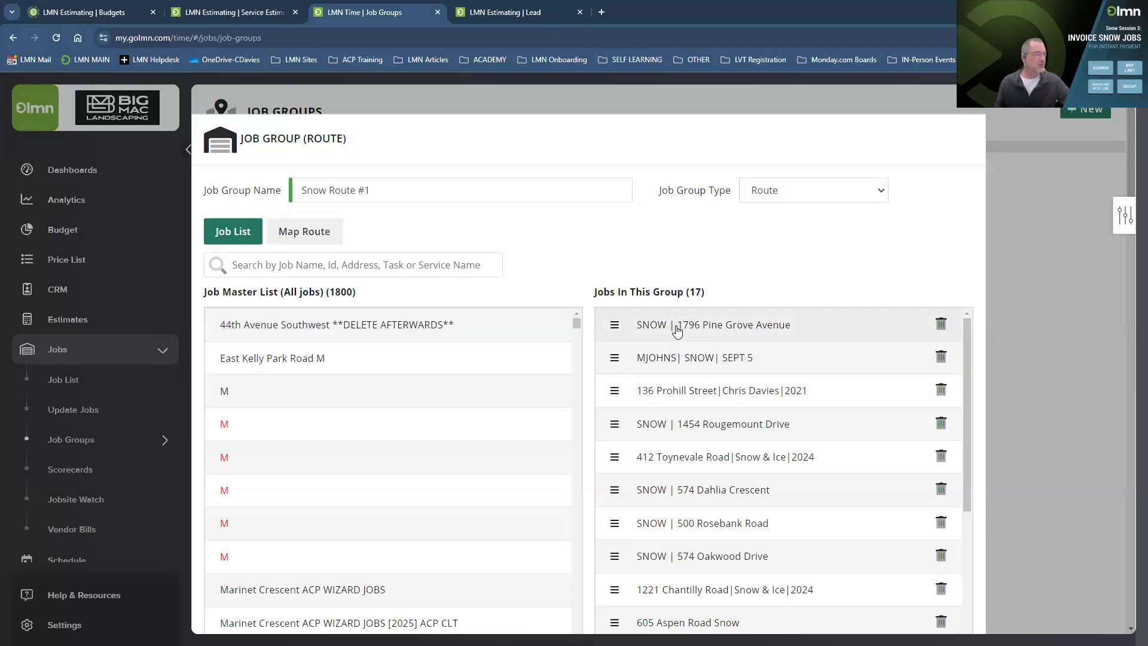
pyautogui.scroll(-4, 676, 330)
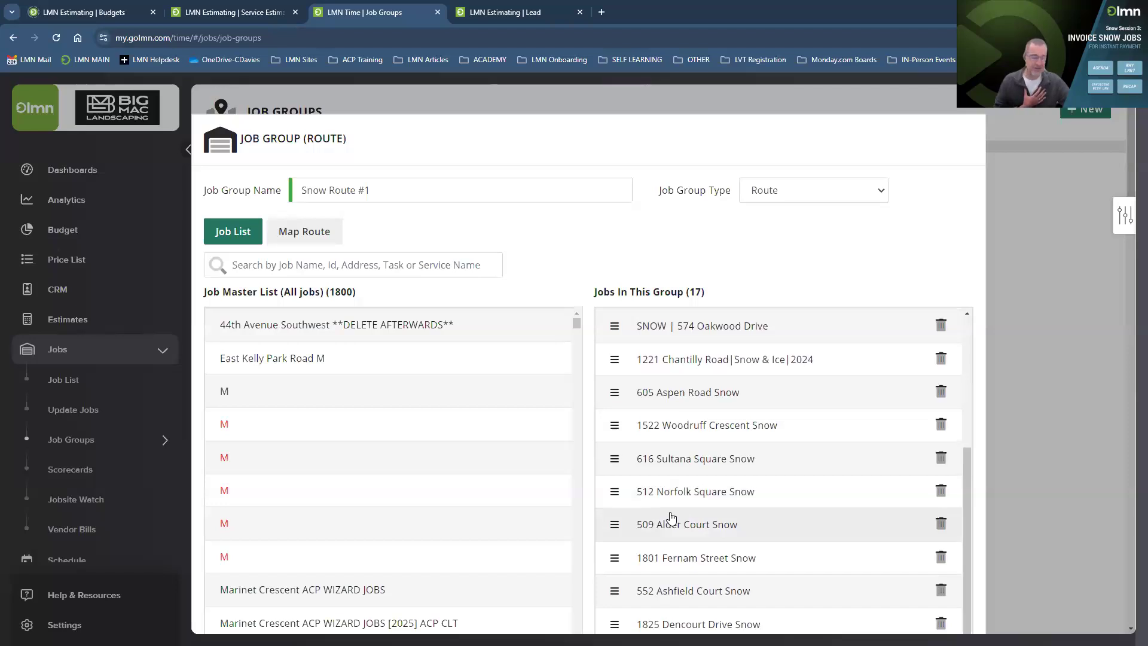
pyautogui.scroll(4, 671, 518)
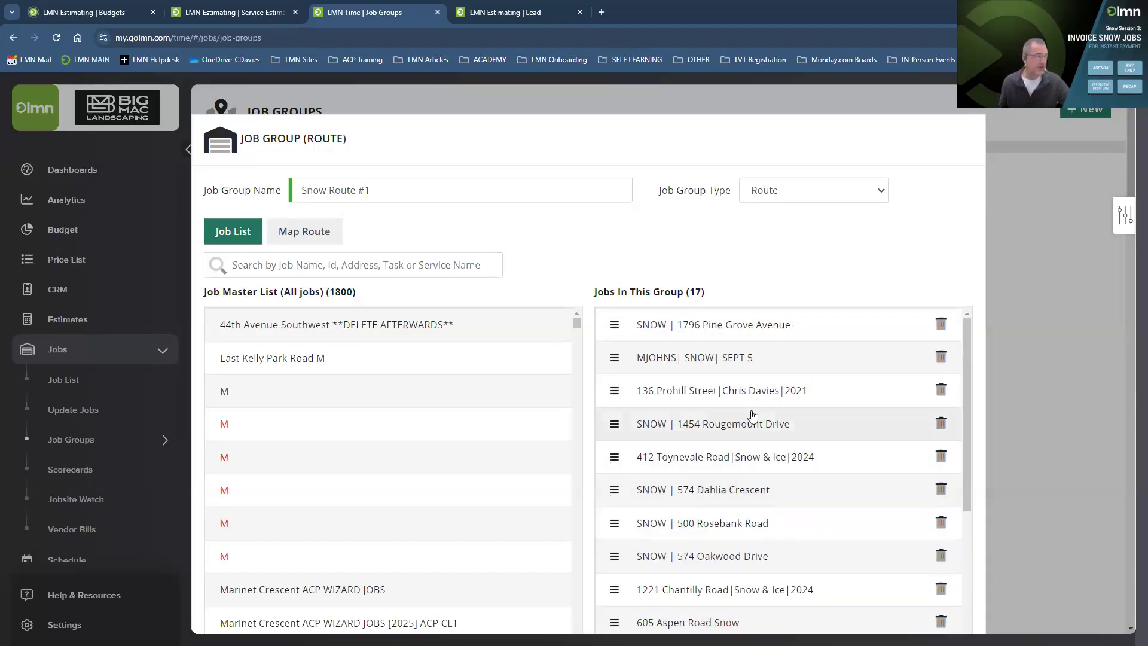
# Inspect the route's stops on the Map Route view, then save and close the group.
pyautogui.click(311, 234)
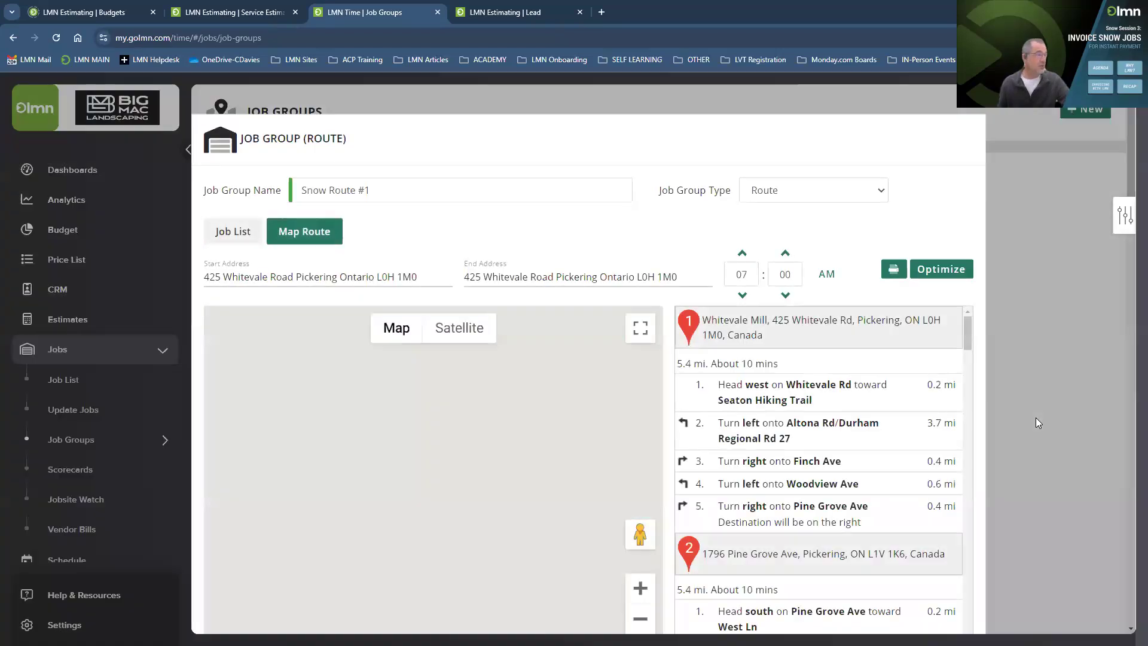
pyautogui.scroll(-2, 582, 327)
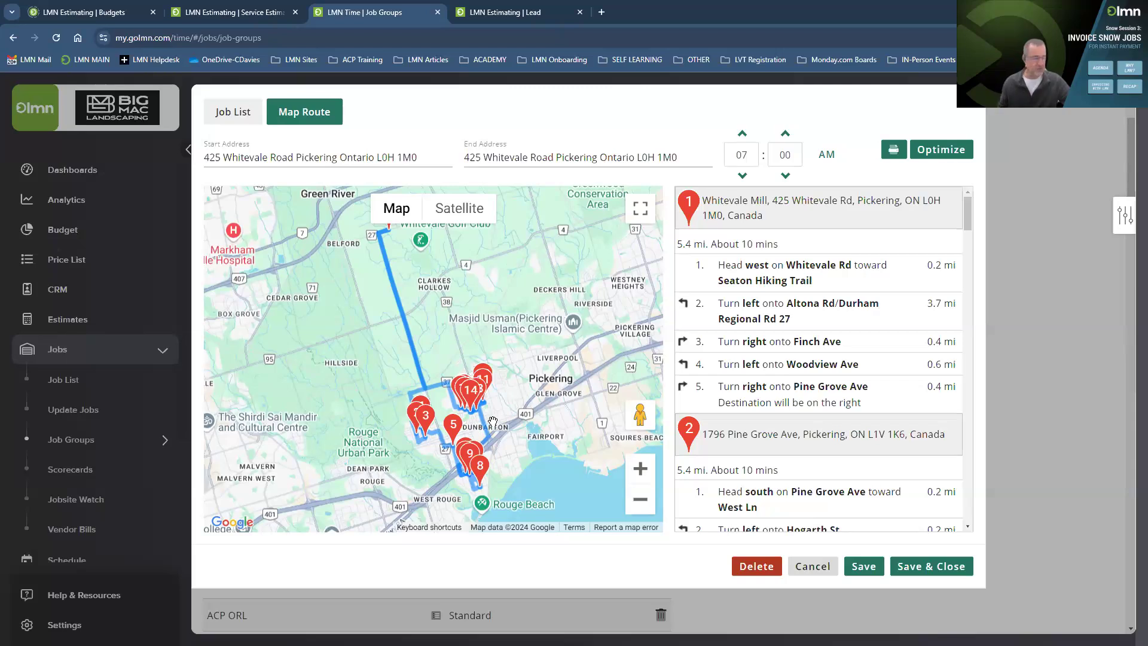
pyautogui.scroll(3, 488, 419)
pyautogui.moveTo(372, 432); pyautogui.dragTo(442, 360)
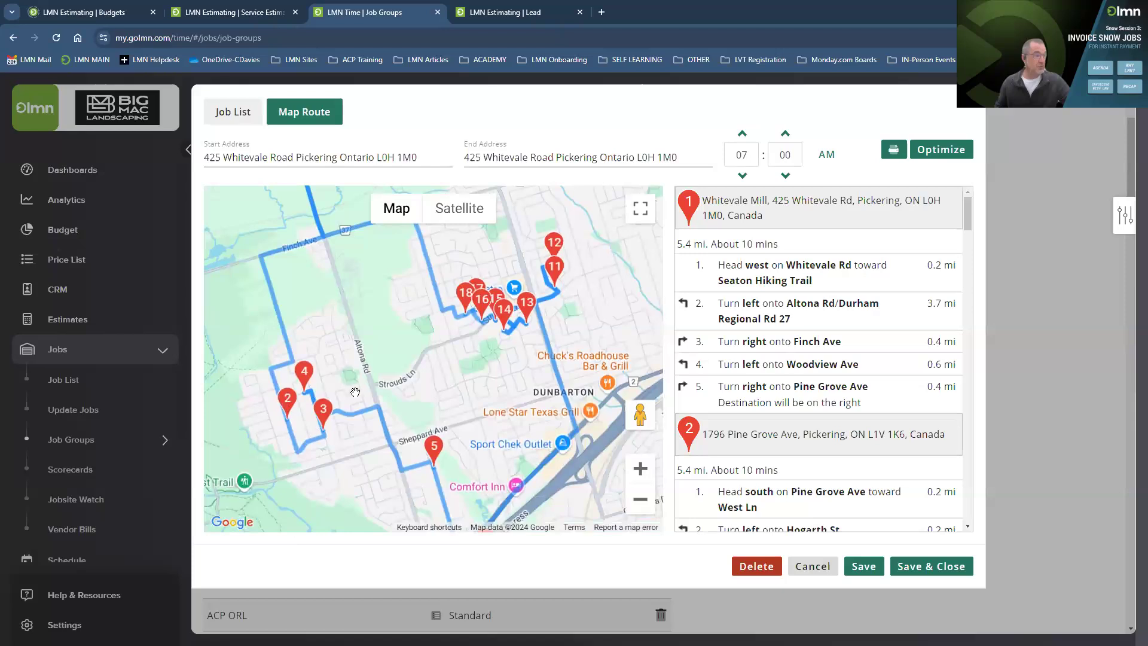
pyautogui.moveTo(451, 482); pyautogui.dragTo(409, 436)
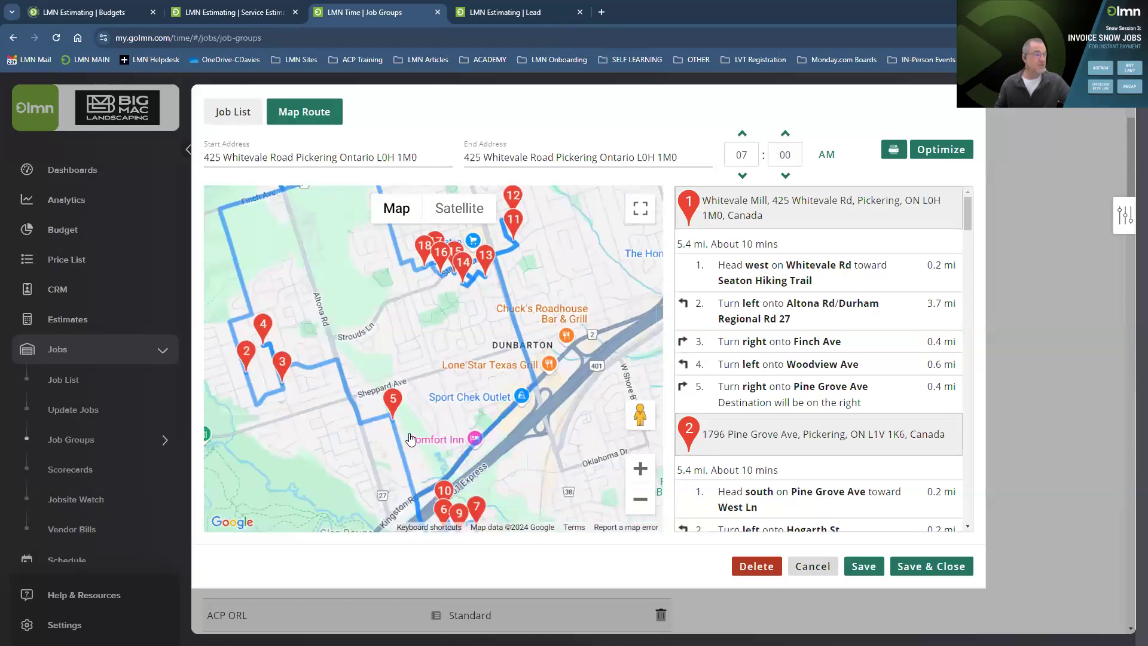
pyautogui.moveTo(473, 342); pyautogui.dragTo(418, 465)
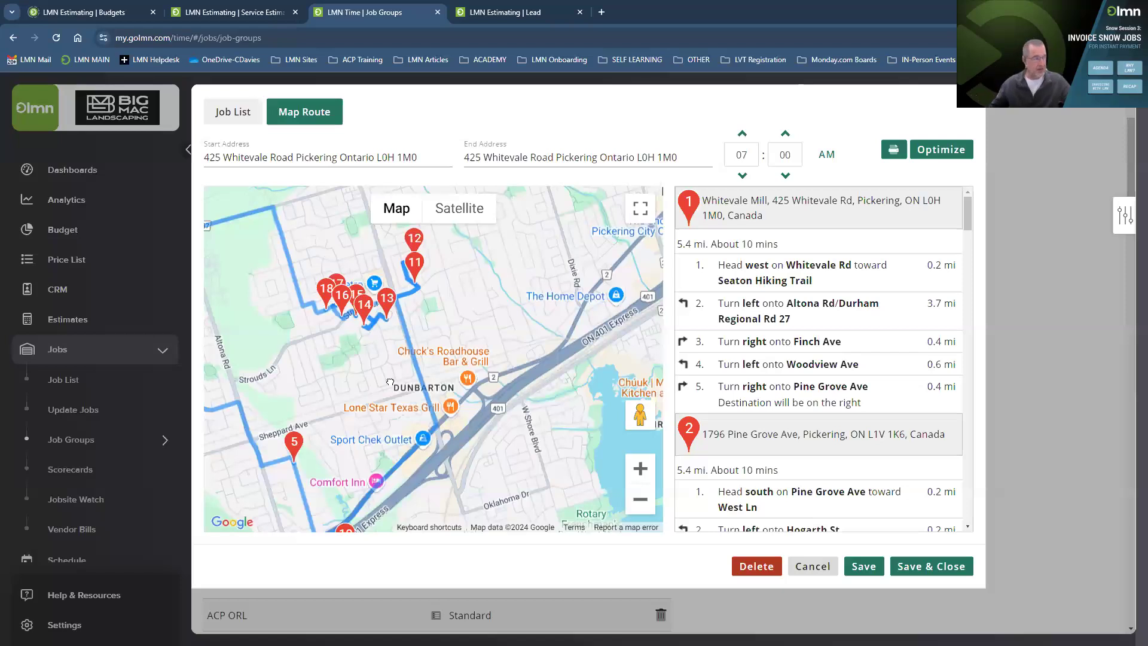
pyautogui.moveTo(390, 381); pyautogui.dragTo(465, 428)
pyautogui.moveTo(332, 331); pyautogui.dragTo(395, 357)
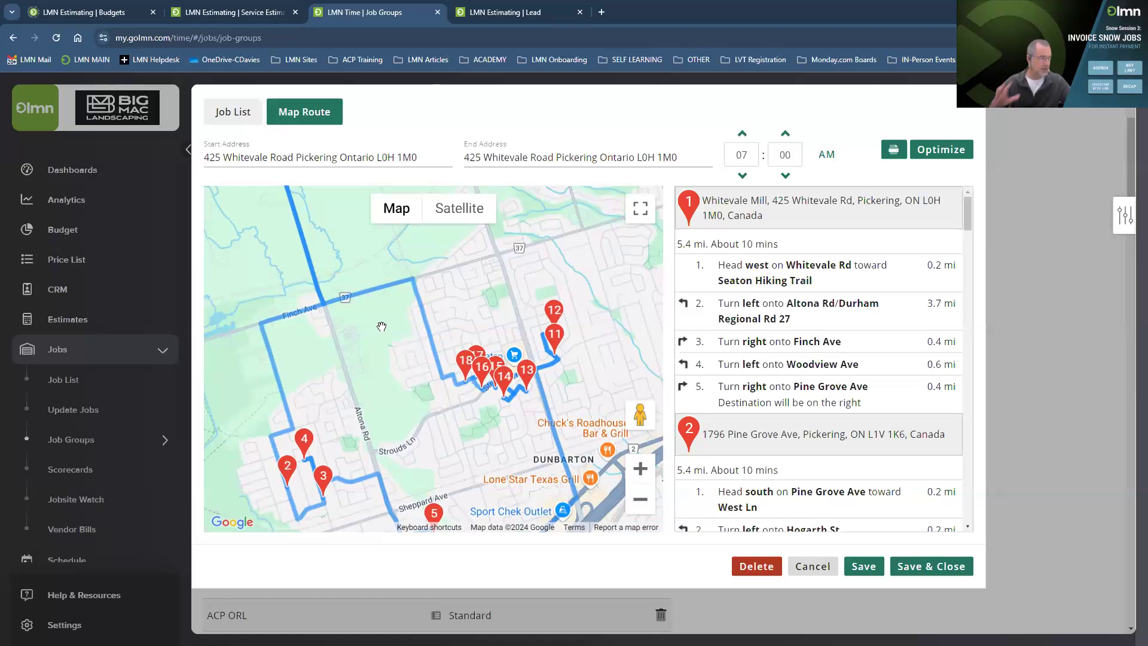
pyautogui.moveTo(387, 344); pyautogui.dragTo(366, 321)
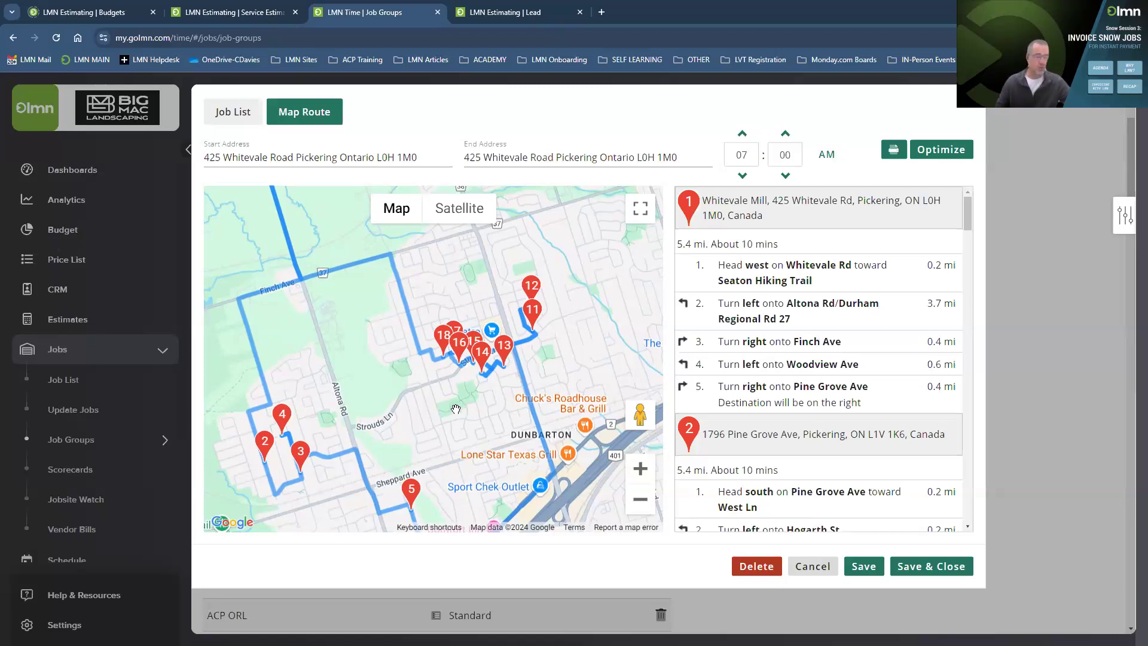
pyautogui.click(924, 577)
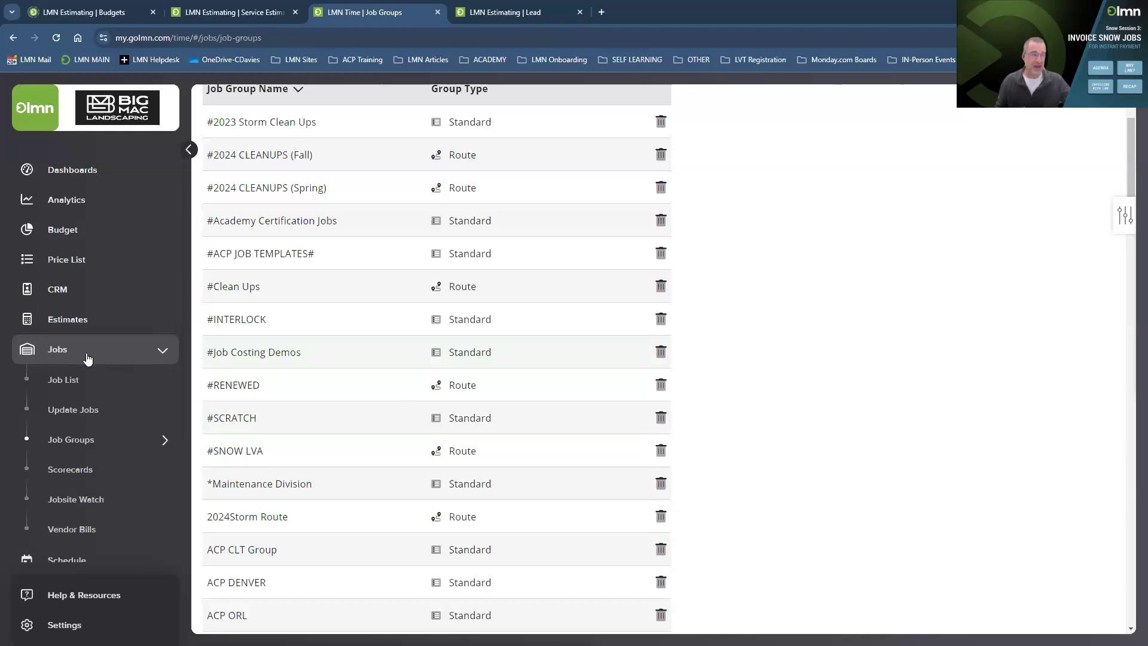
# Scroll down the sidebar and expand the Timesheets section.
pyautogui.scroll(-3, 87, 356)
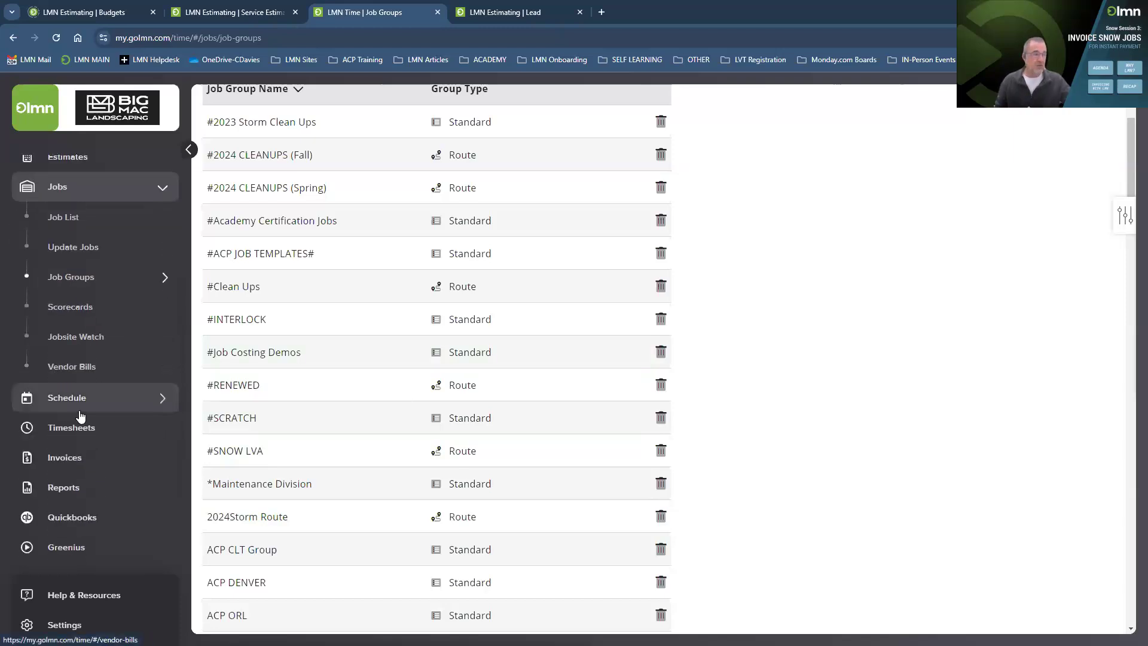
pyautogui.click(80, 431)
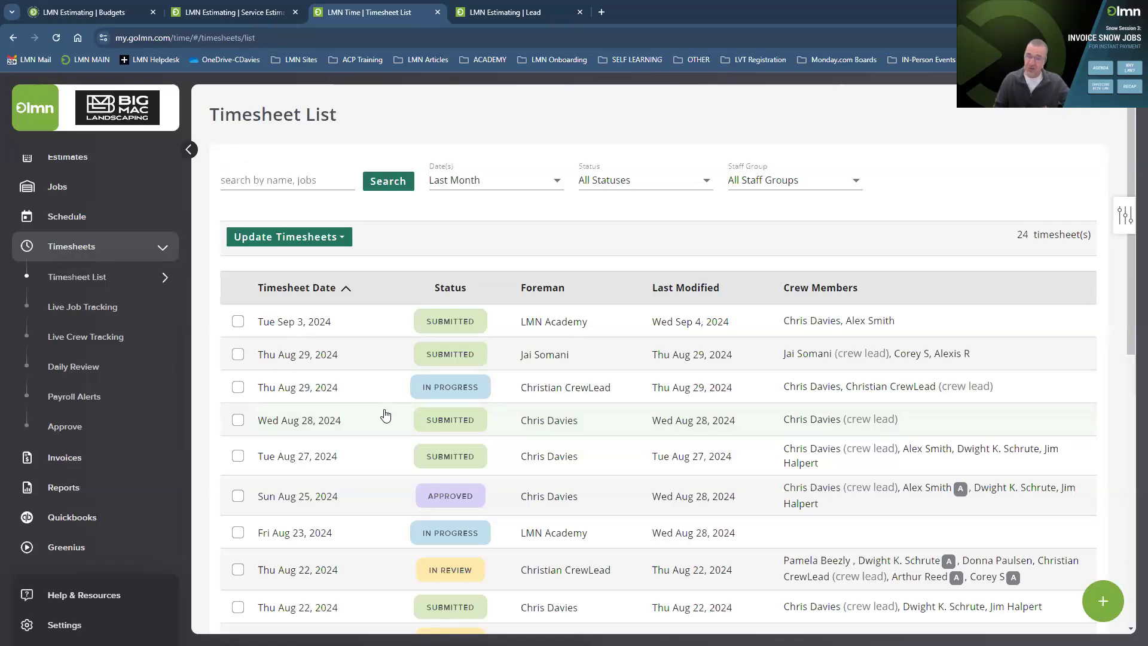
# Check the Tue Sep 3, 2024 timesheet's snow removal and drive-time entries, then show the Invoicing with LMN slide.
pyautogui.click(543, 323)
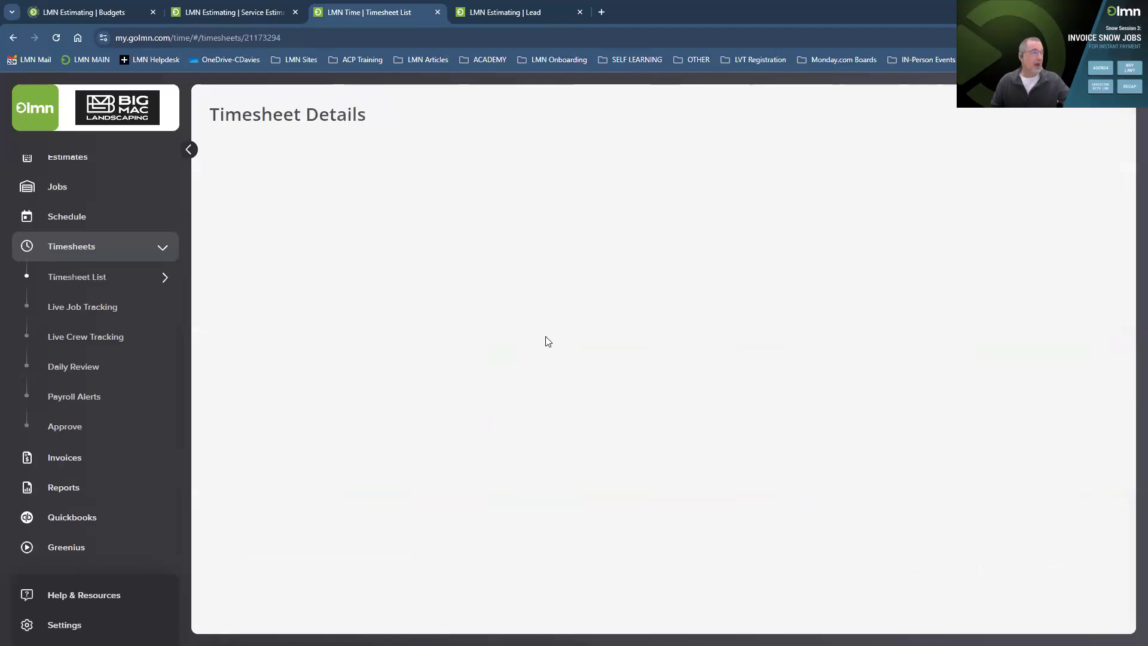
pyautogui.scroll(-3, 543, 375)
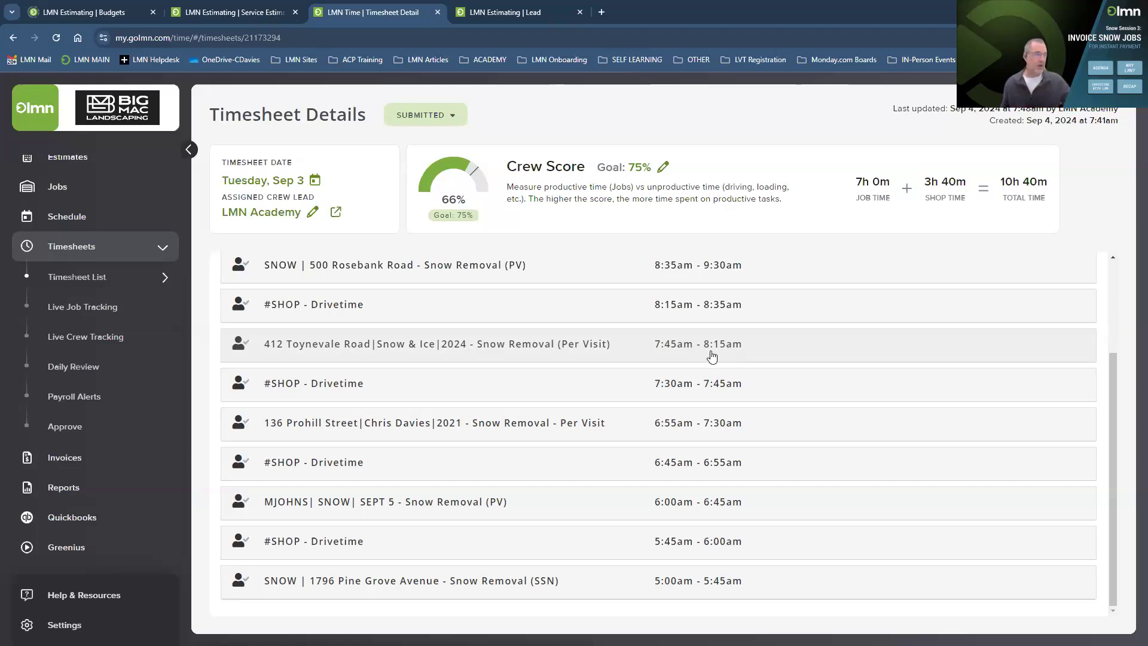
pyautogui.scroll(3, 449, 436)
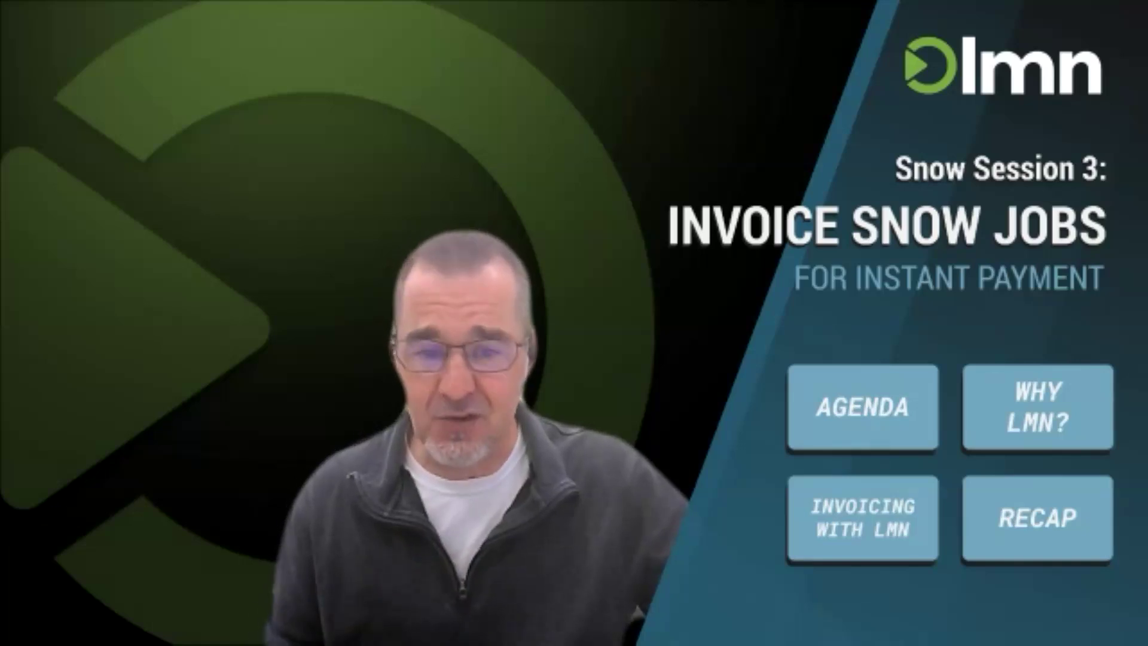
pyautogui.press('Right')
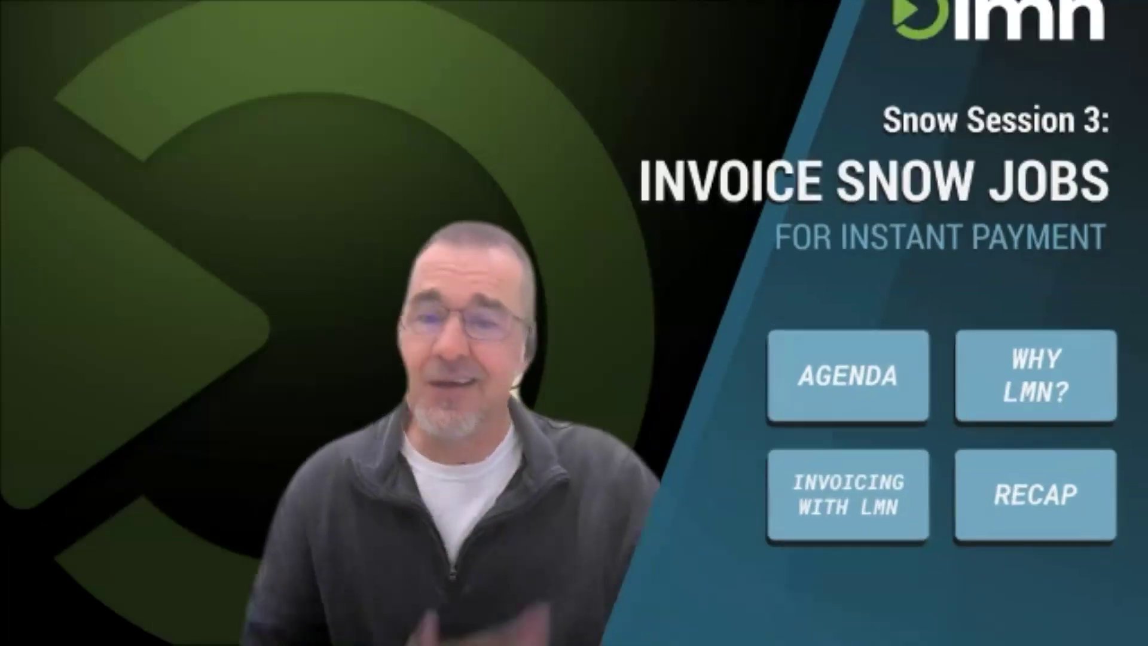
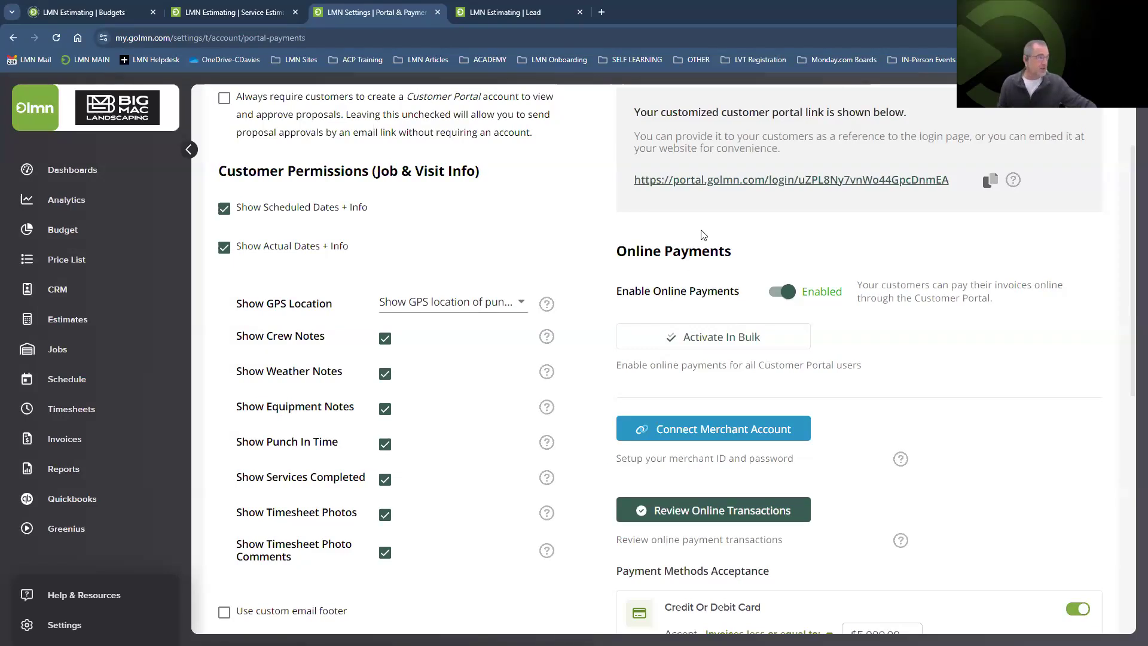
pyautogui.click(728, 435)
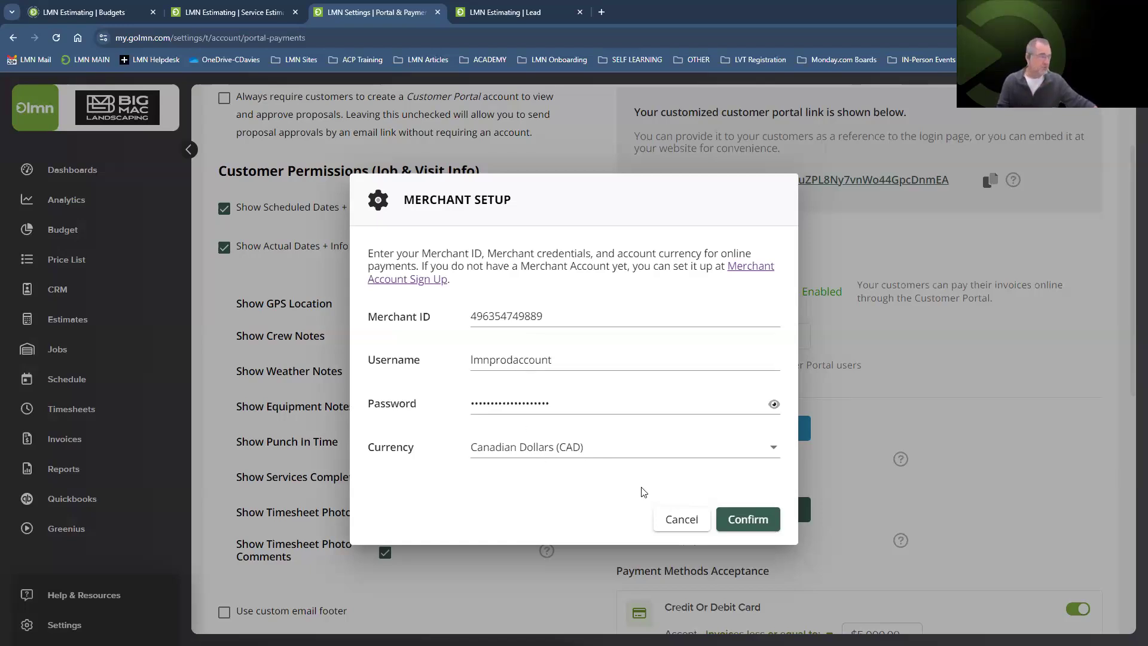
pyautogui.click(682, 520)
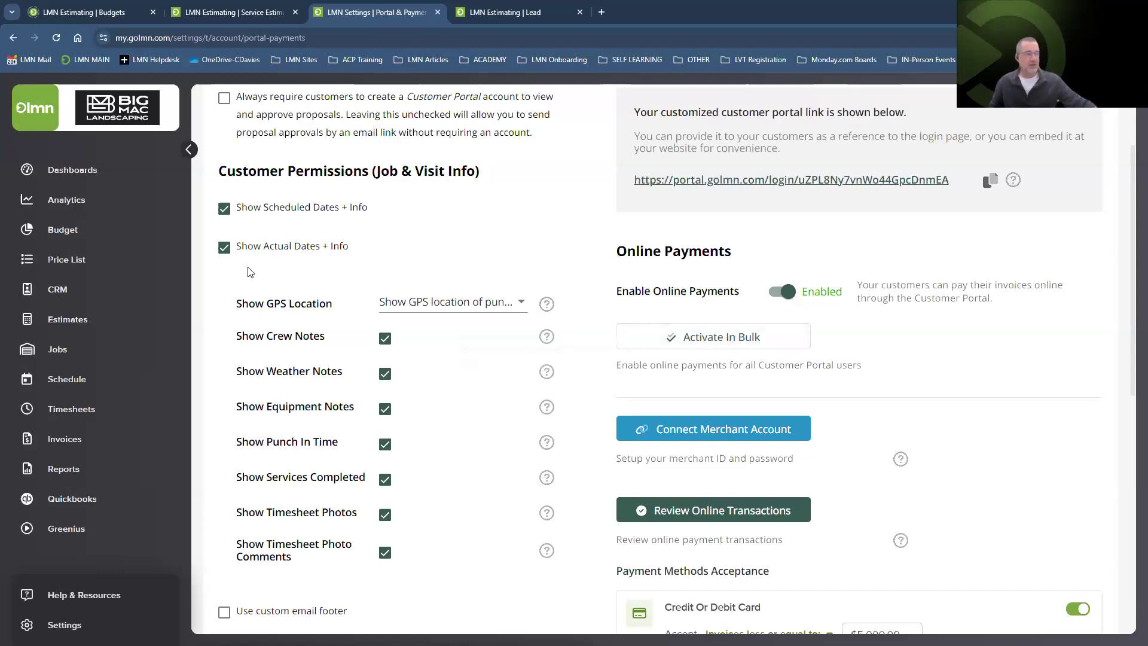
# Filter the CRM contacts to J–L and open the John's Residence lead.
pyautogui.click(57, 291)
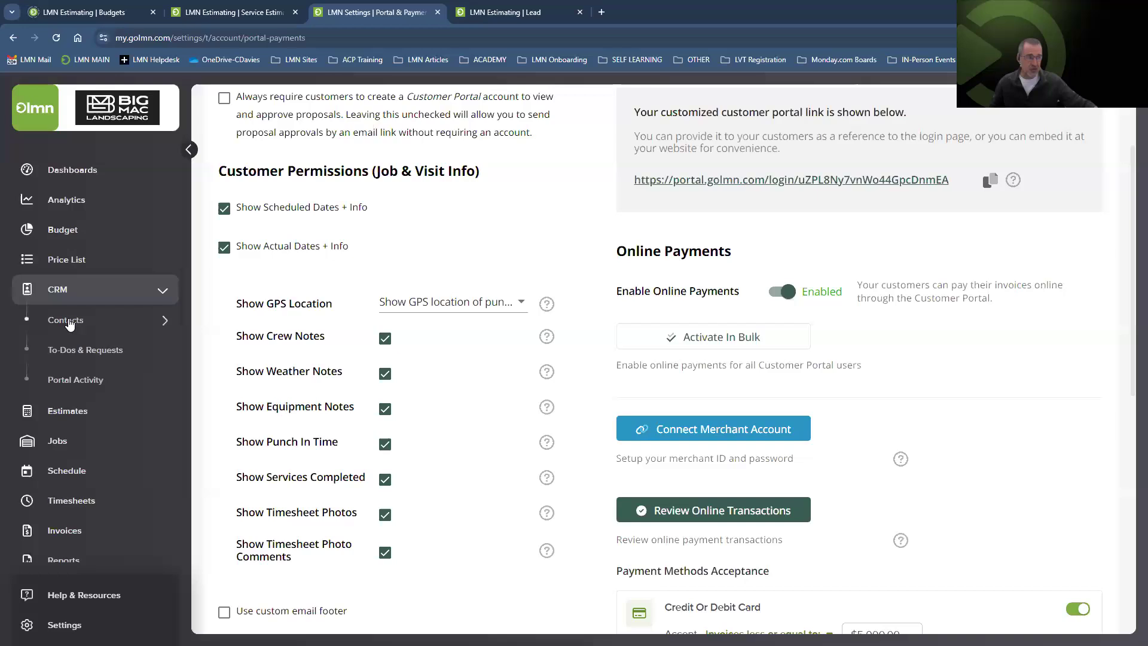
pyautogui.click(63, 320)
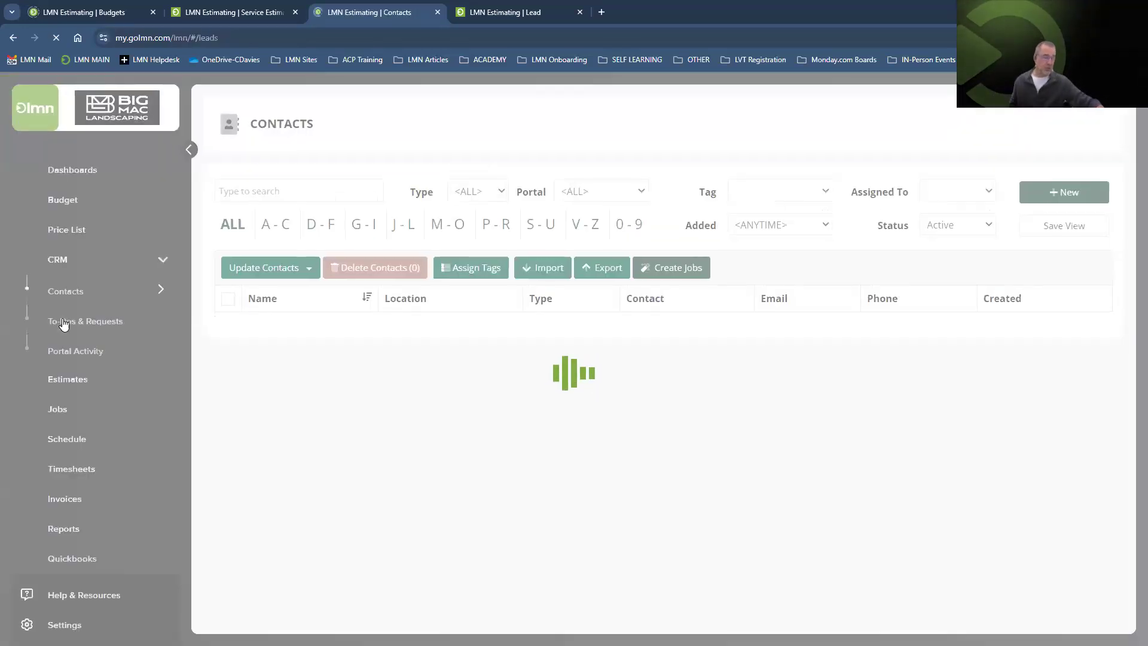
pyautogui.click(396, 233)
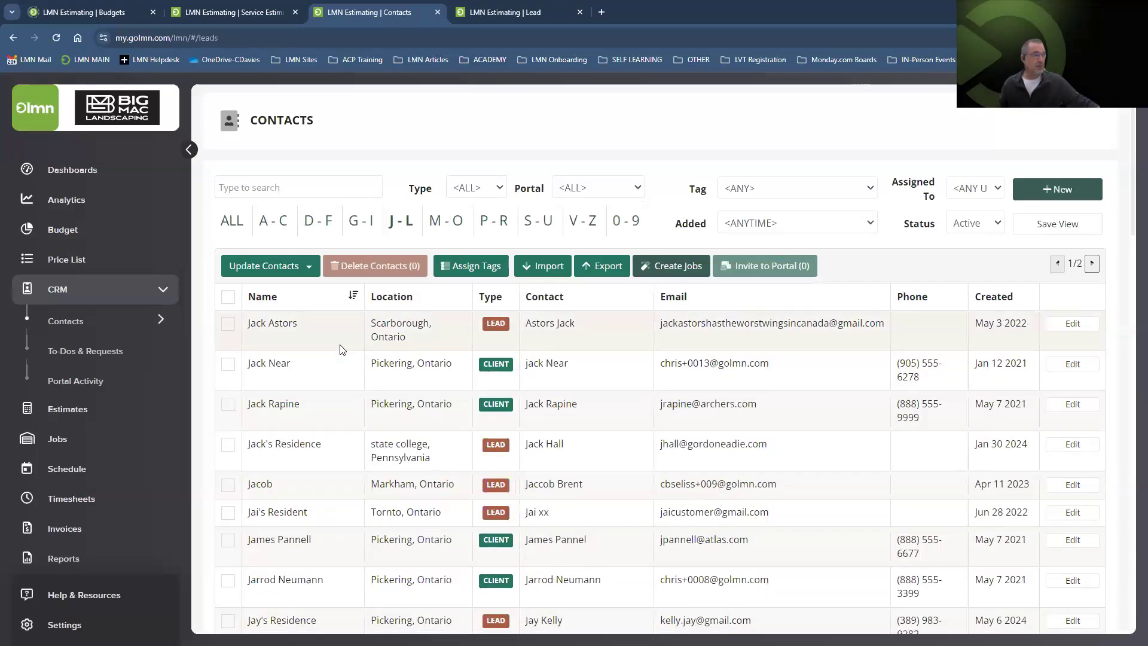
pyautogui.scroll(-6, 341, 347)
pyautogui.scroll(-3, 341, 349)
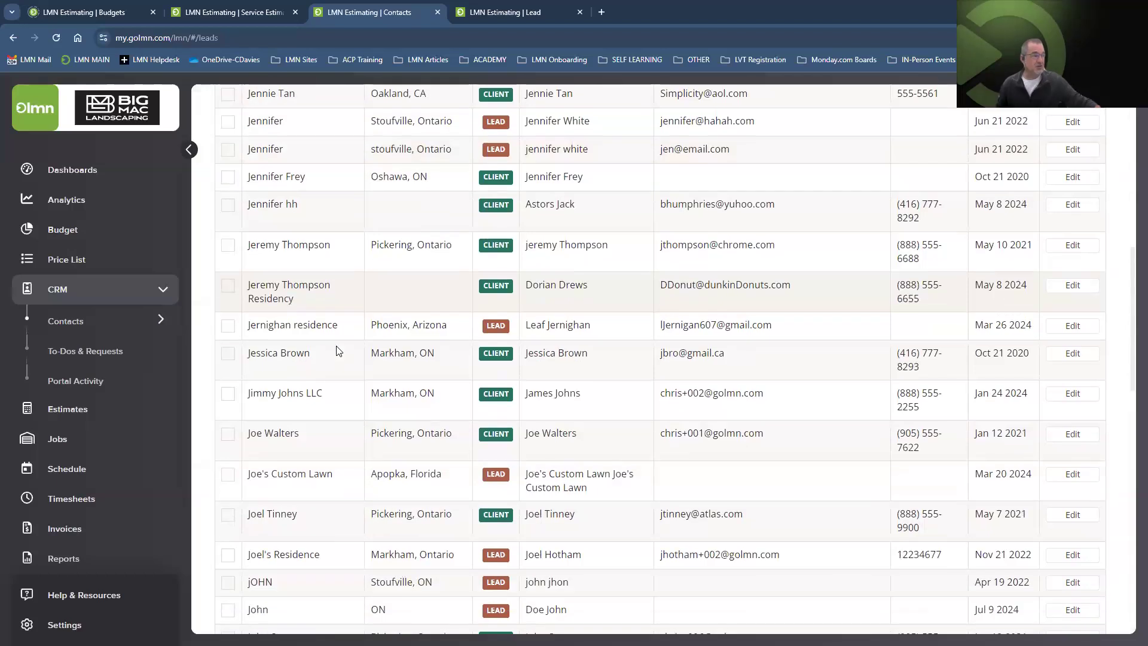
pyautogui.scroll(-4, 296, 487)
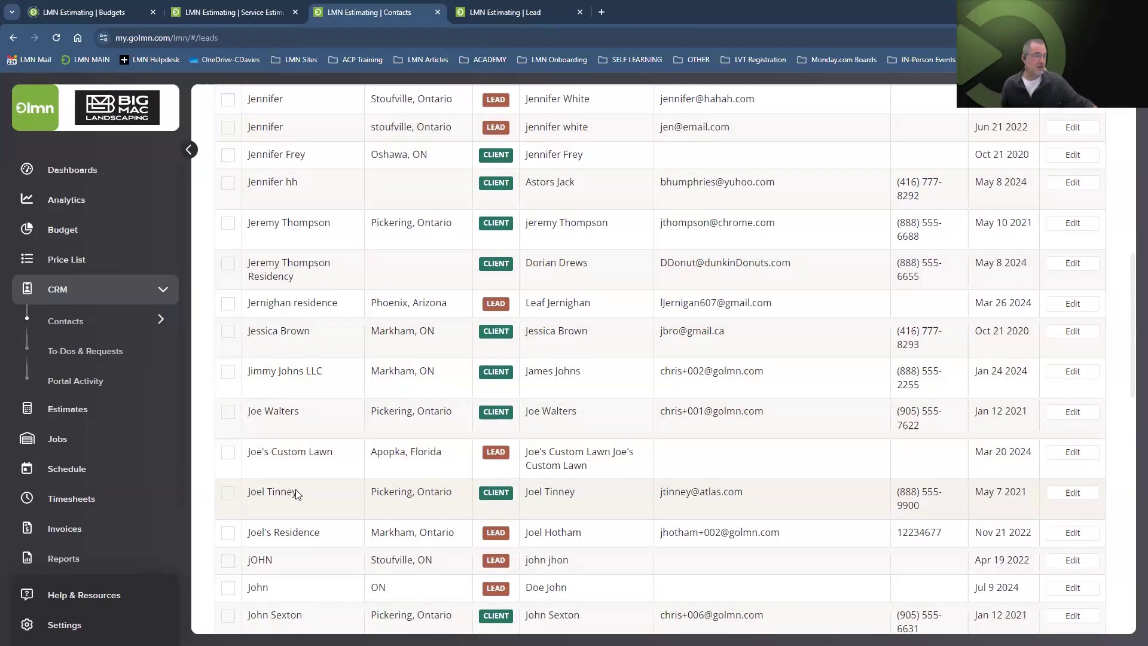
pyautogui.click(296, 487)
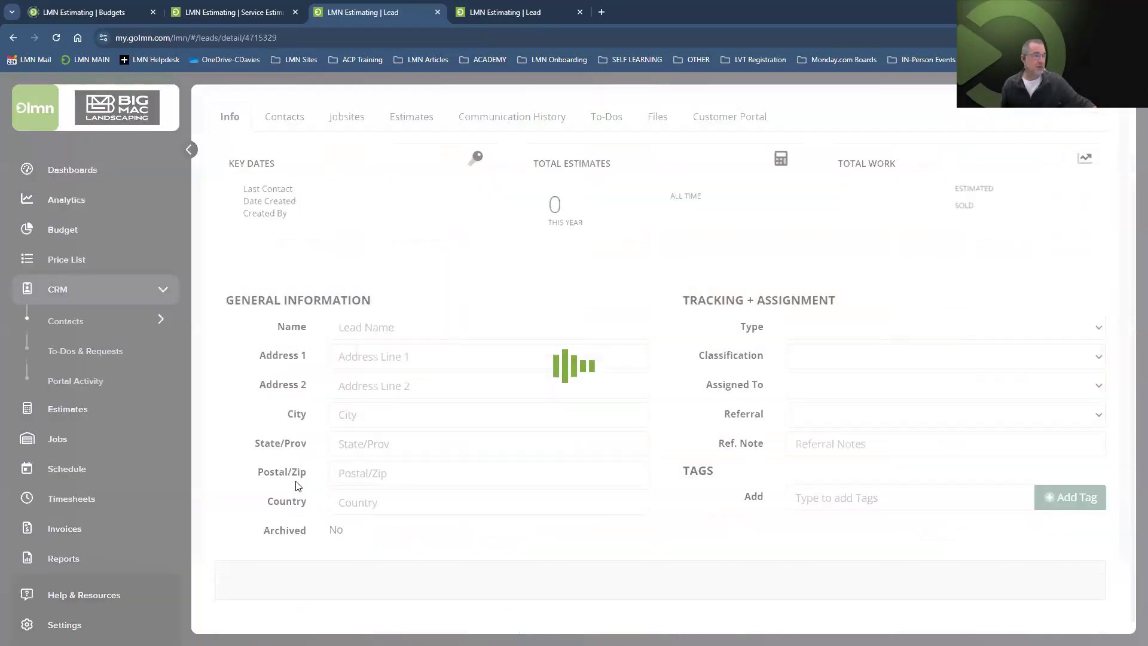
# Show the lead's portal users and saved payment methods, then expand Invoices in the sidebar.
pyautogui.click(705, 131)
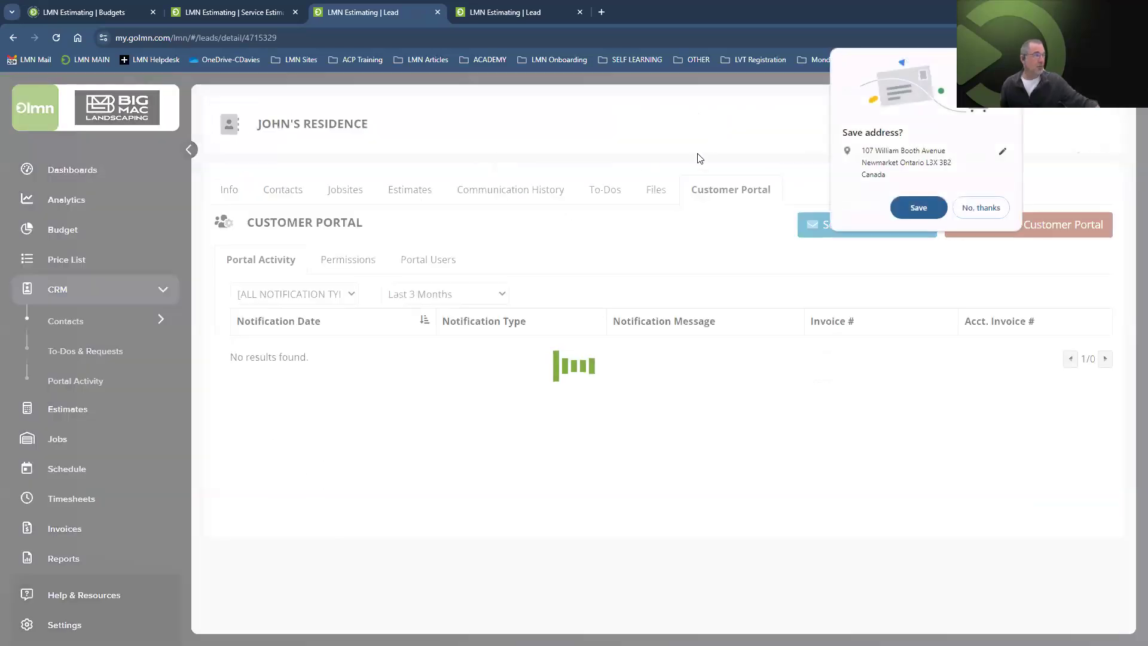
pyautogui.click(352, 261)
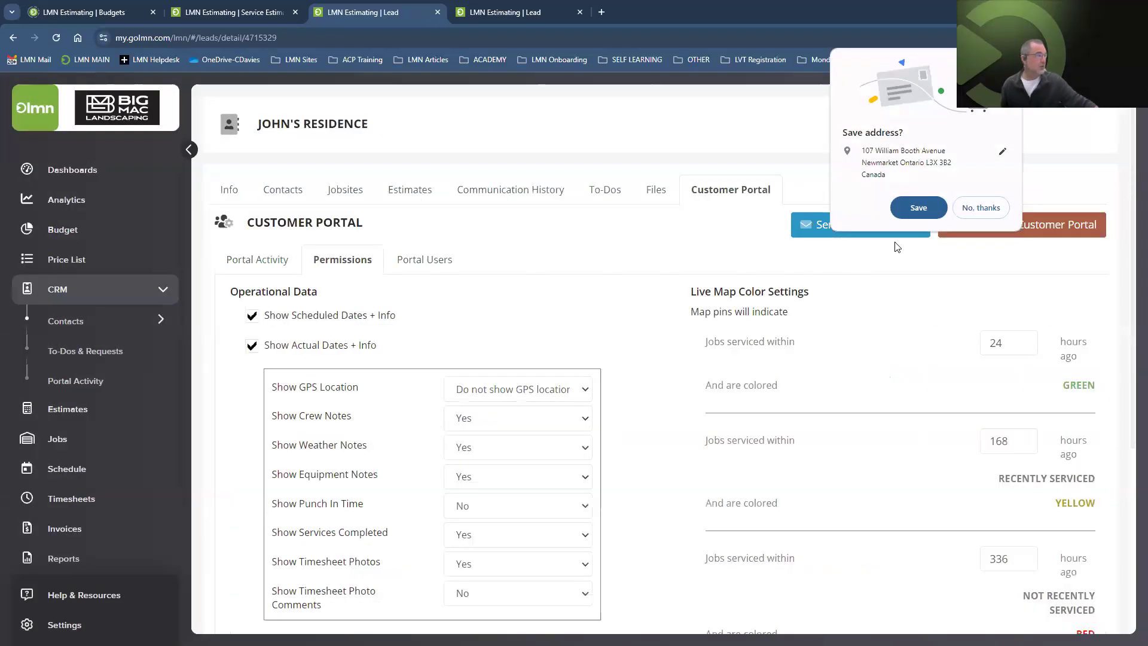
pyautogui.click(980, 208)
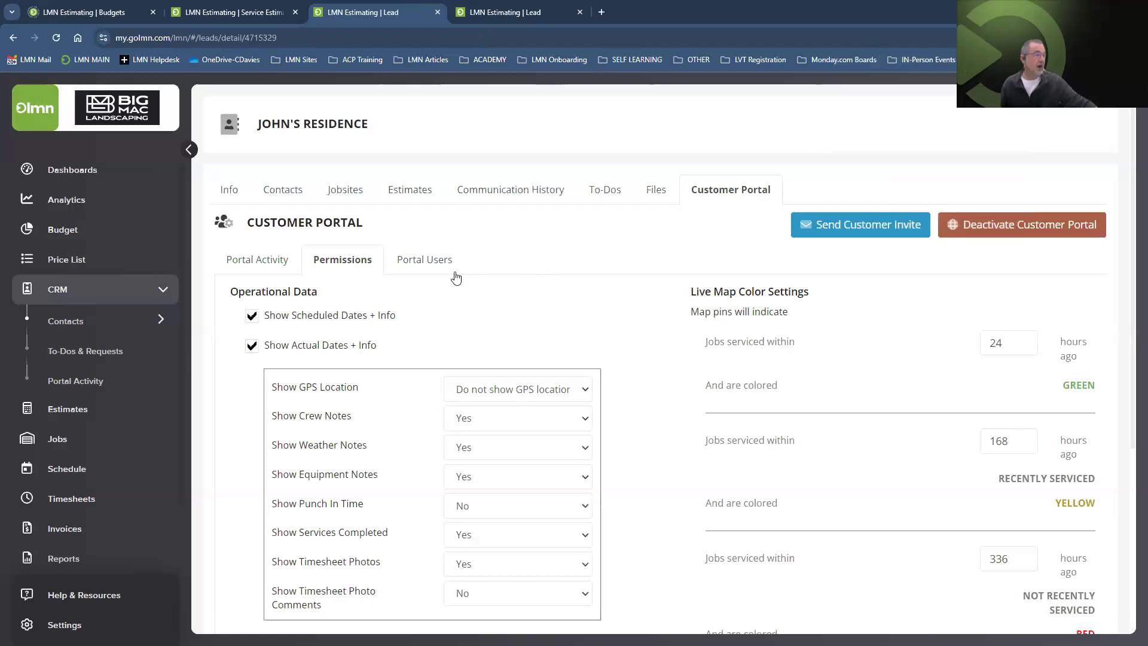
pyautogui.click(434, 265)
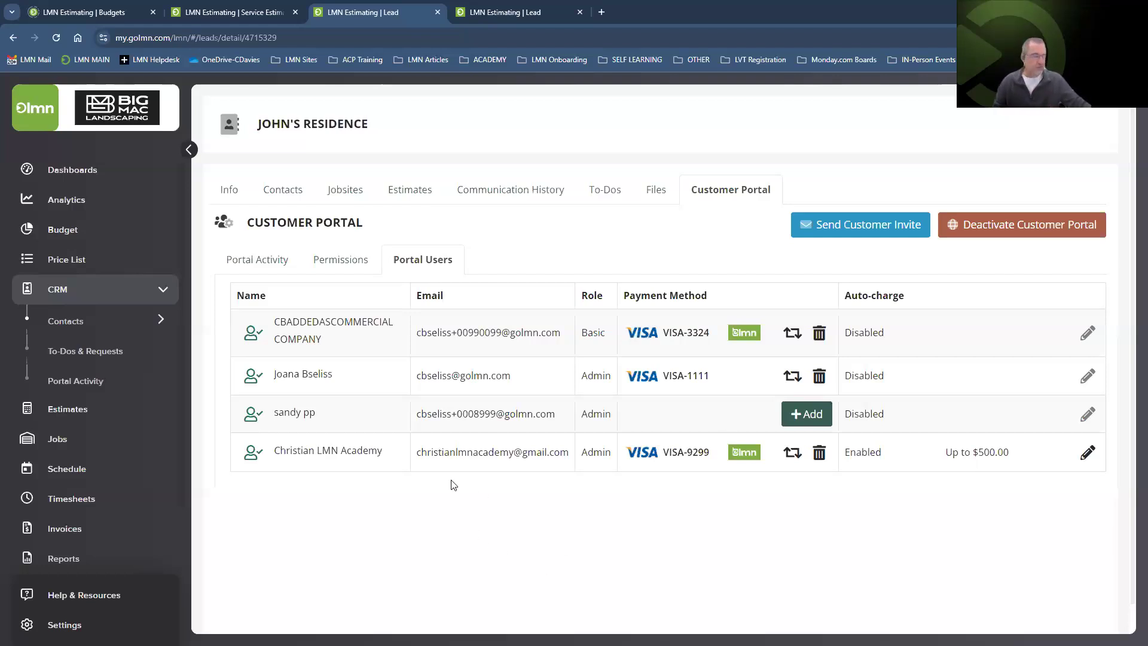
pyautogui.click(64, 529)
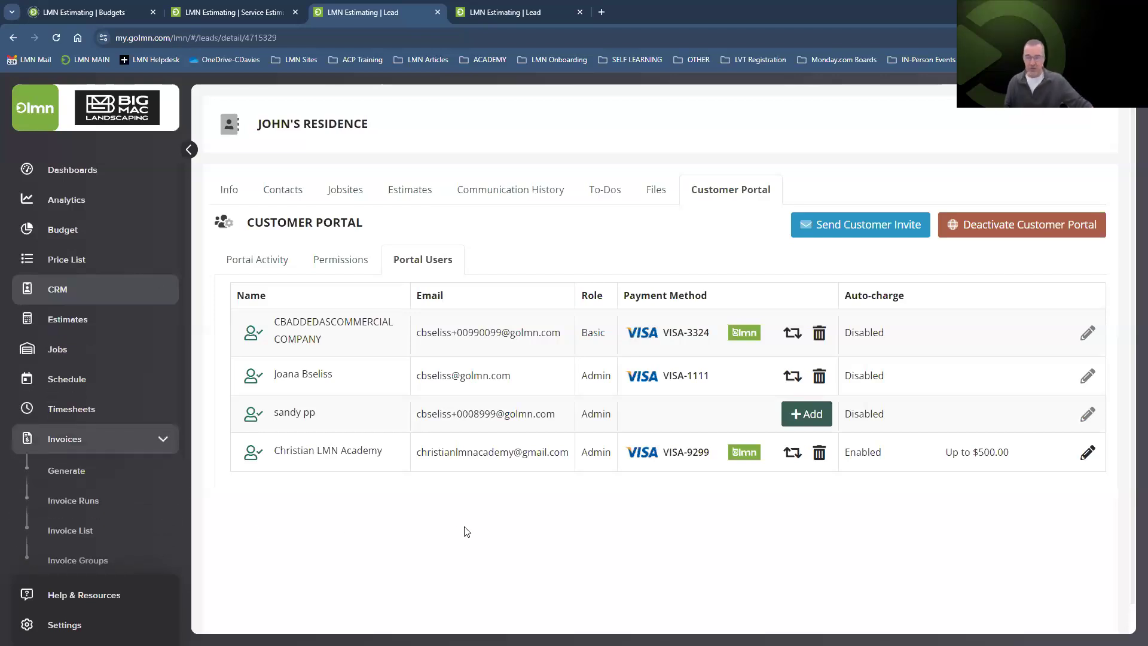
# On Generate Invoices, list billable work from Sep 3 to Sep 4, 2024.
pyautogui.click(73, 471)
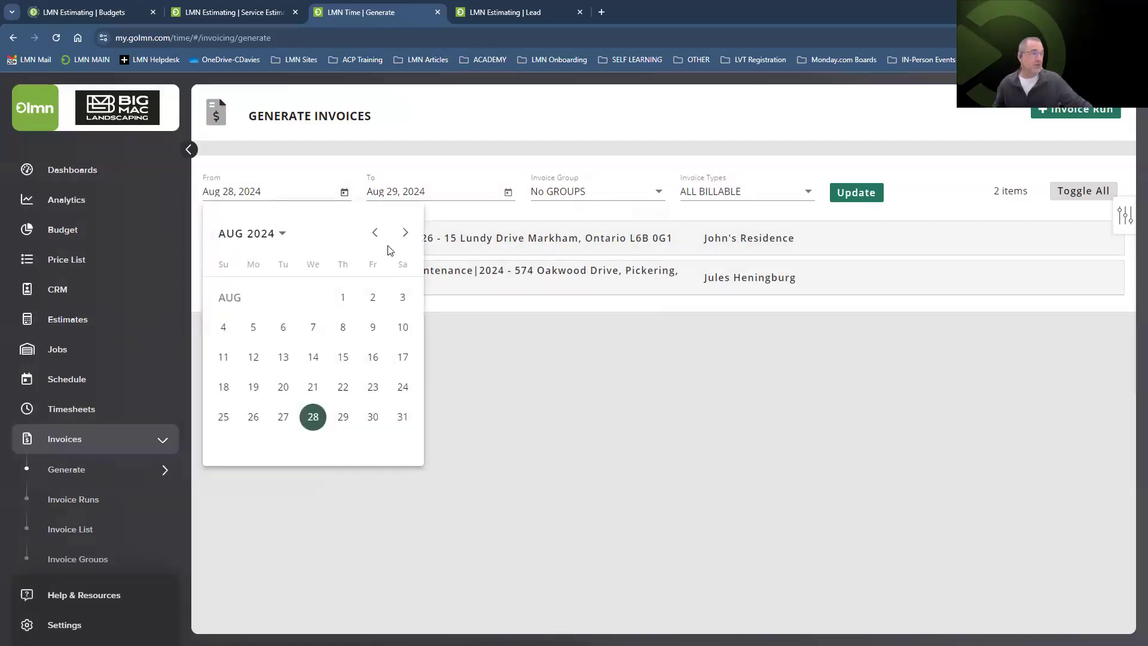
pyautogui.click(405, 232)
pyautogui.click(284, 329)
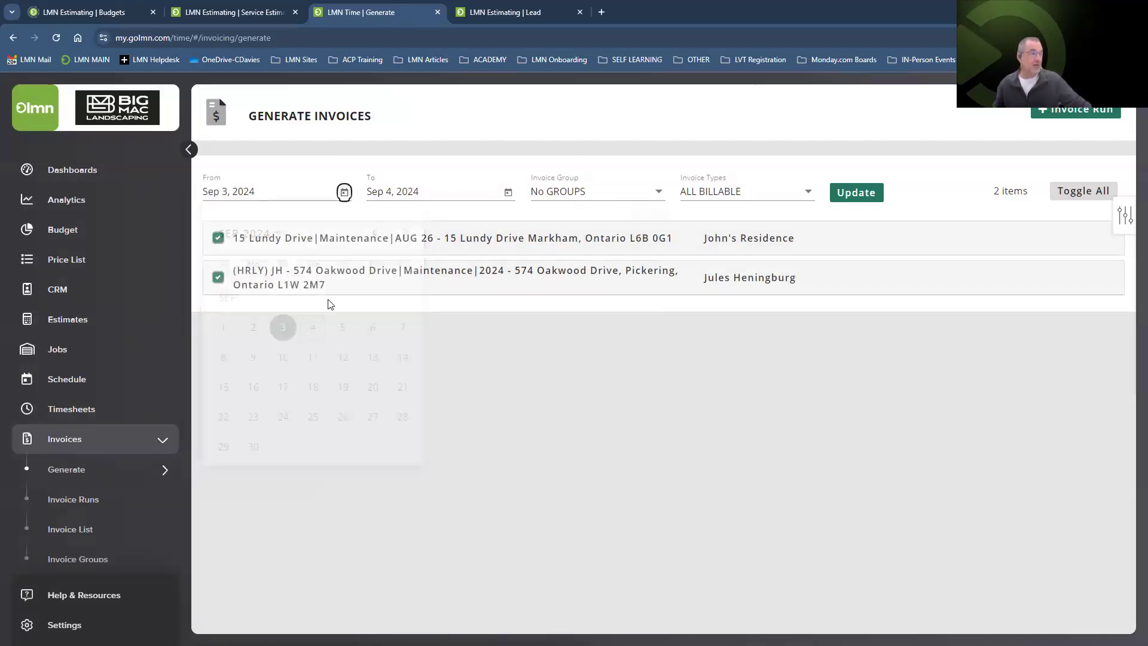
pyautogui.click(509, 193)
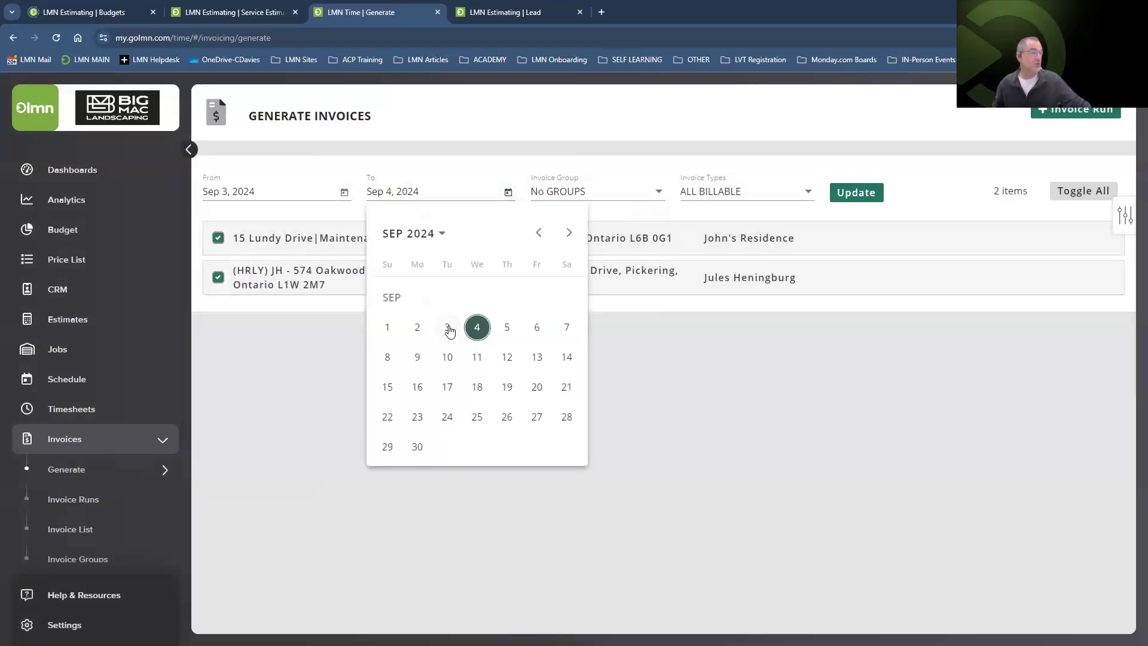
pyautogui.click(481, 328)
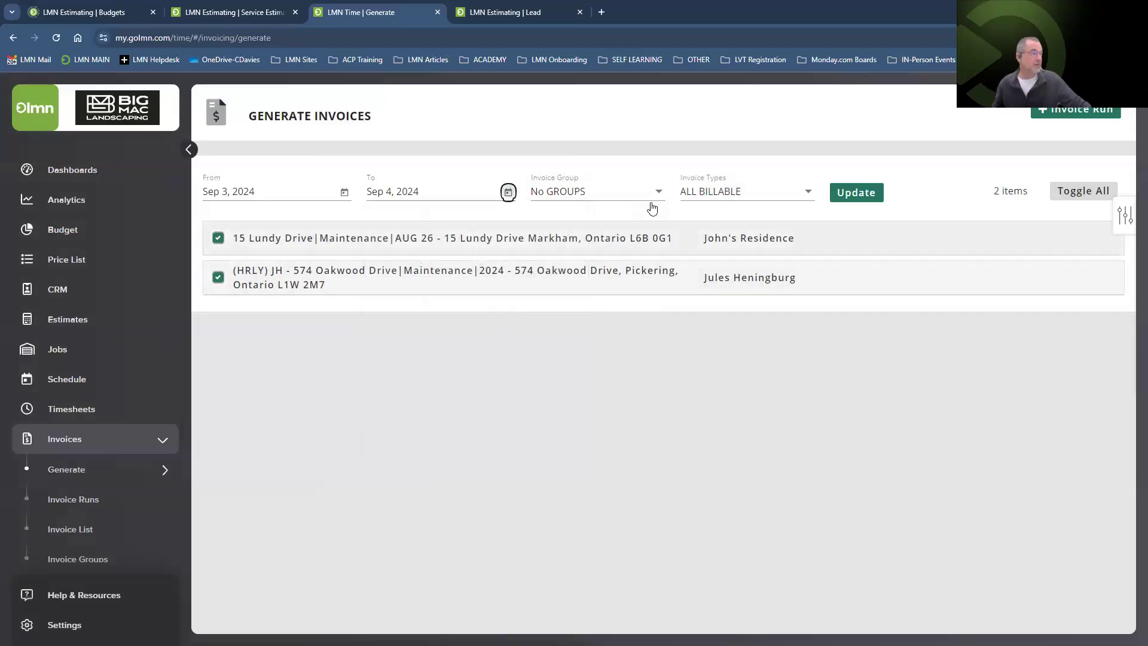
pyautogui.click(857, 194)
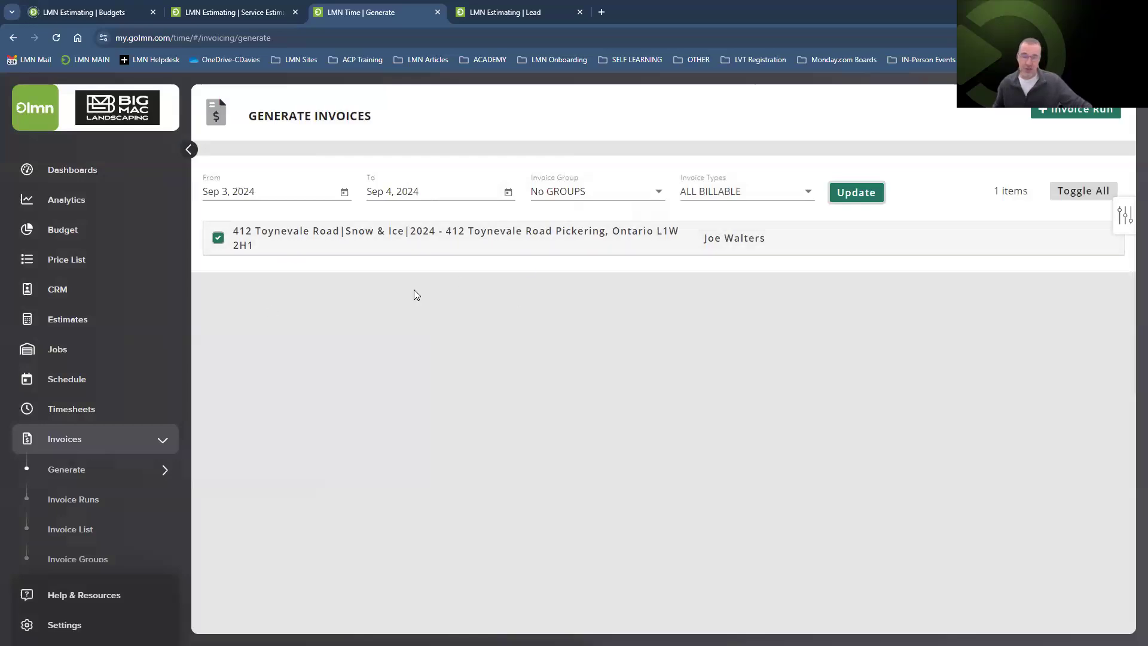
pyautogui.click(421, 239)
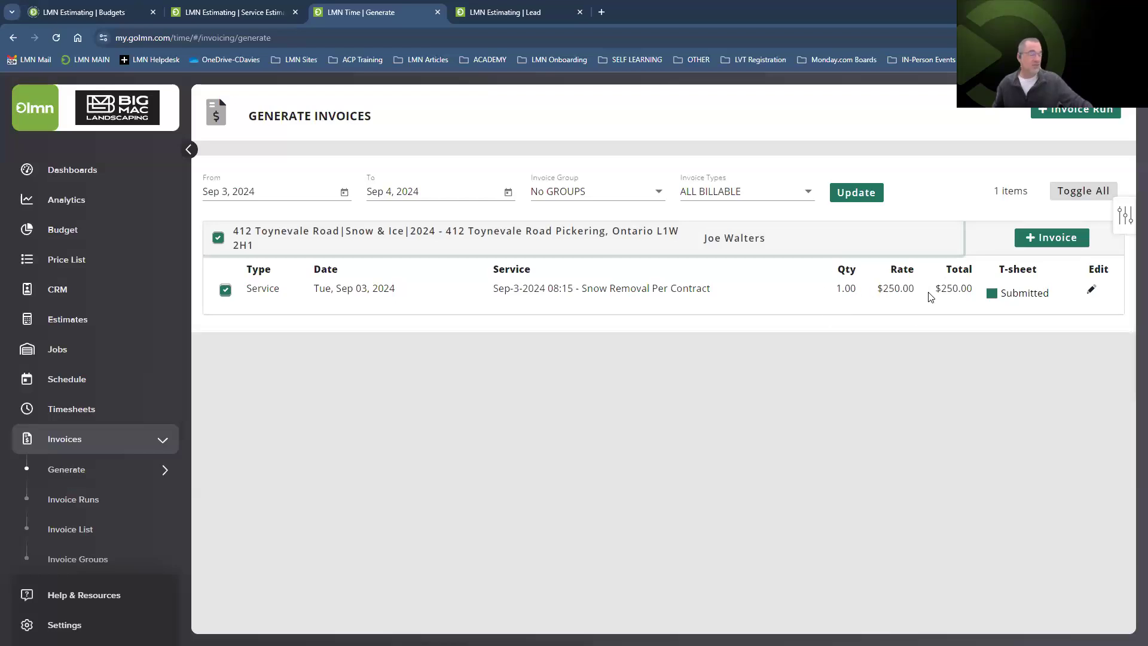
pyautogui.click(344, 192)
pyautogui.click(375, 233)
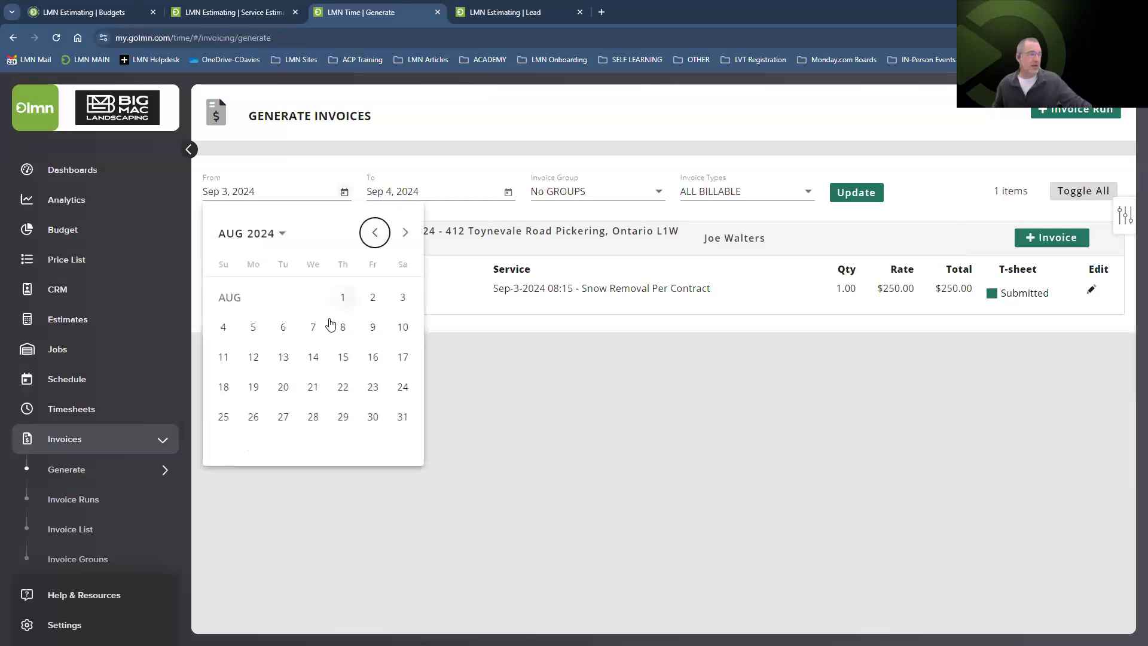
pyautogui.click(343, 297)
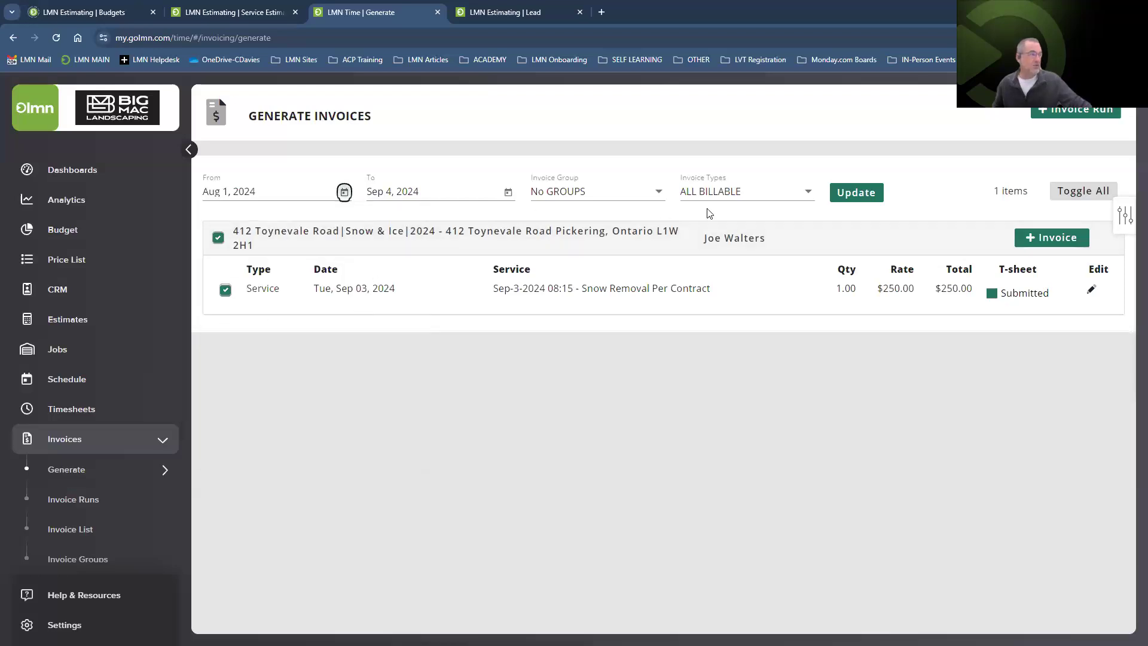
pyautogui.click(852, 192)
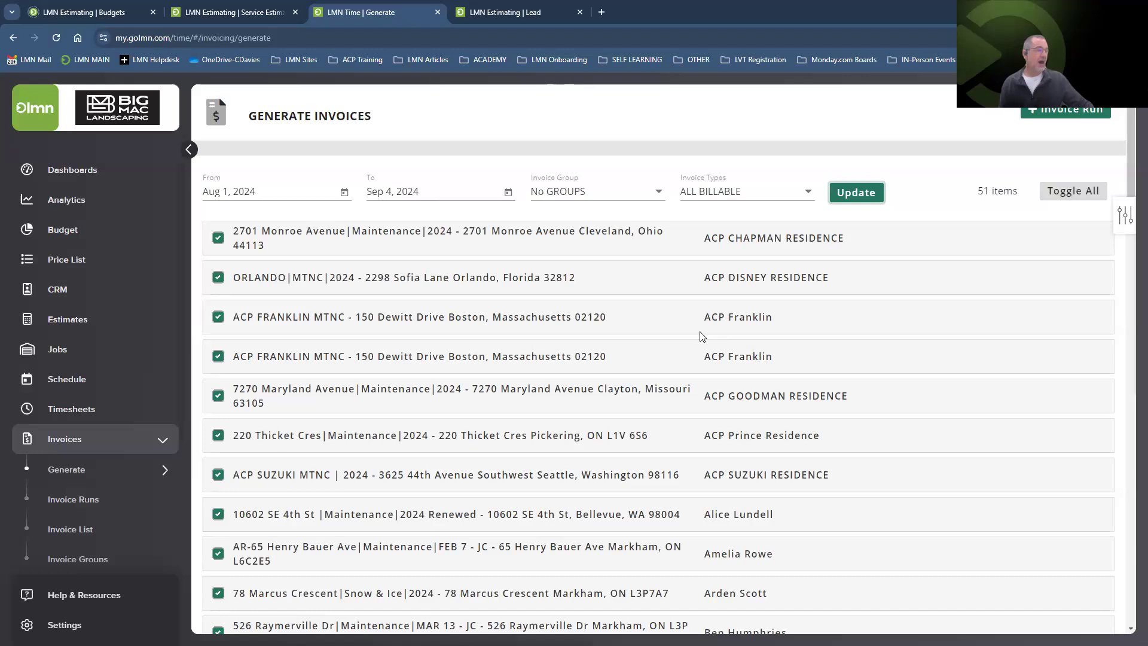
pyautogui.scroll(-20, 413, 266)
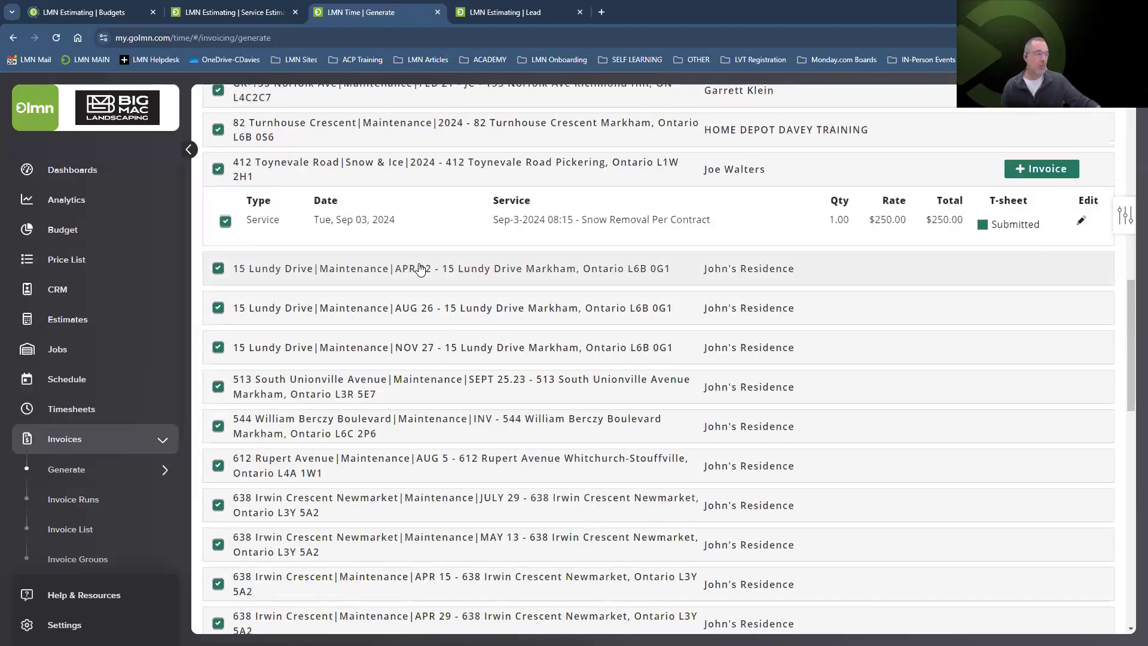
pyautogui.scroll(-10, 422, 267)
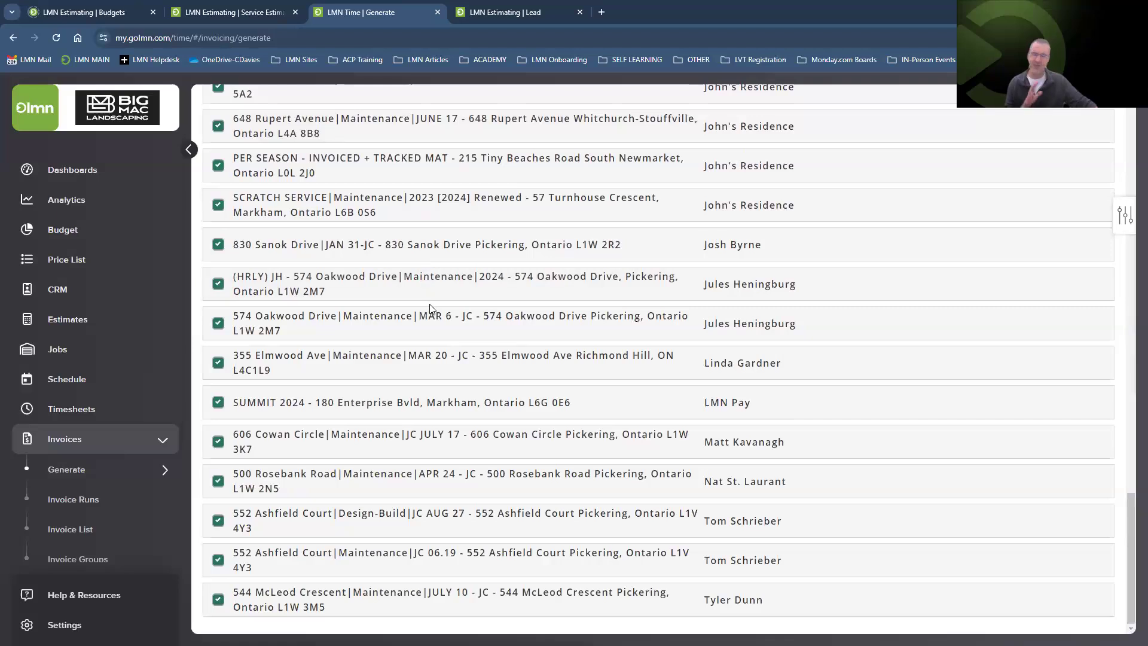
pyautogui.scroll(20, 431, 307)
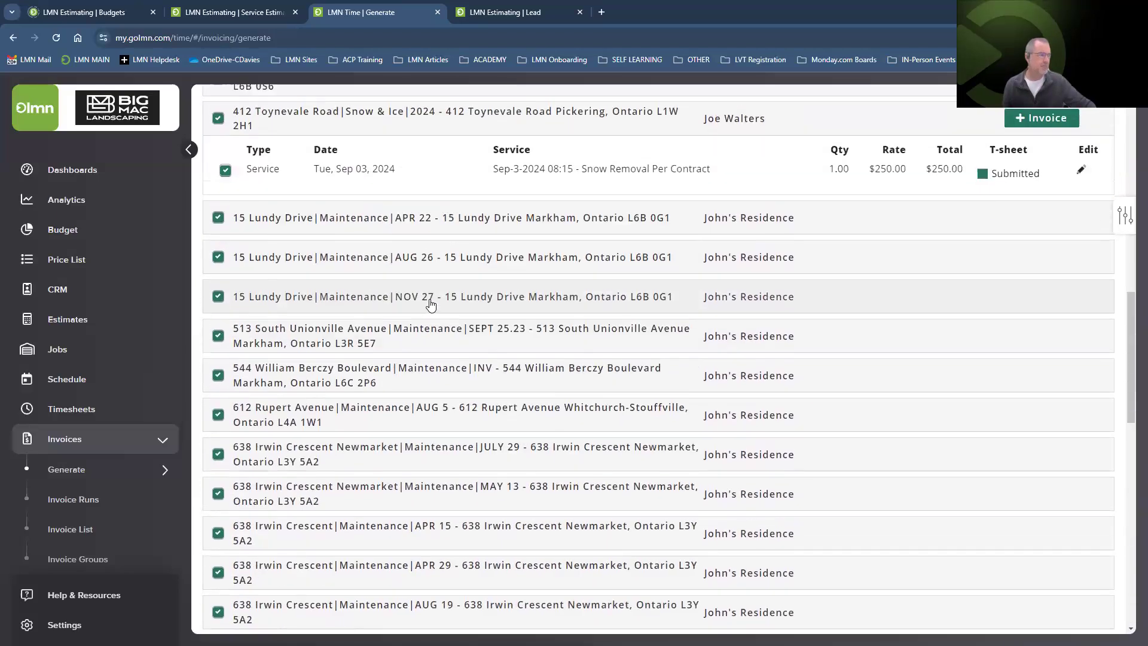
pyautogui.scroll(4, 434, 305)
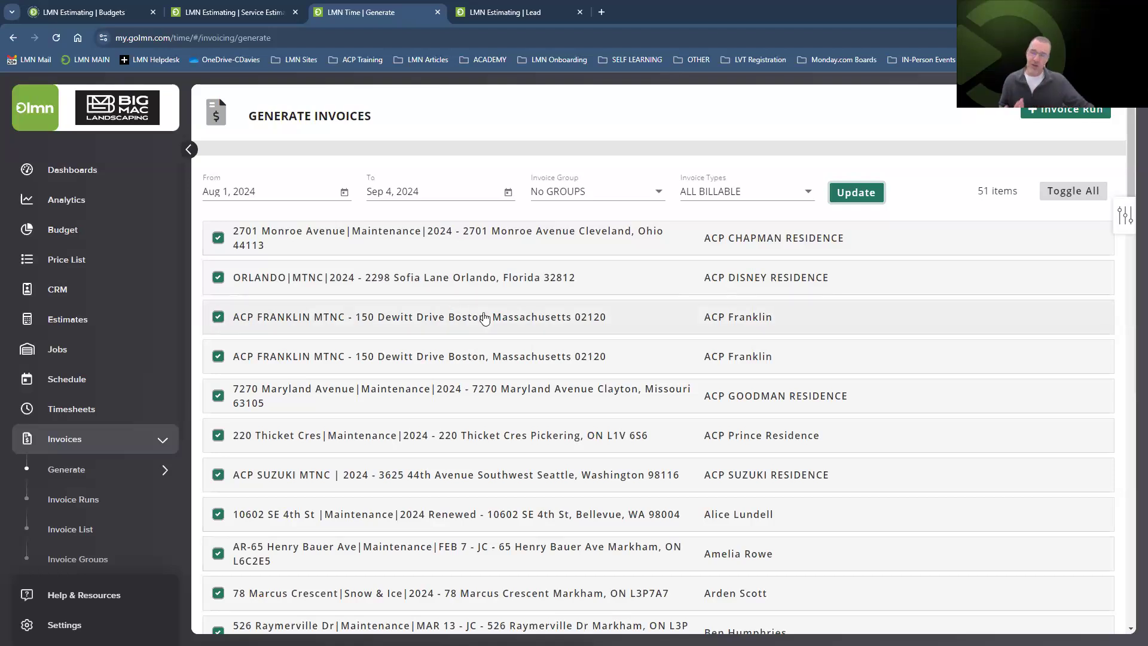
# Scroll through the Invoice Group dropdown's groups without choosing one.
pyautogui.click(565, 196)
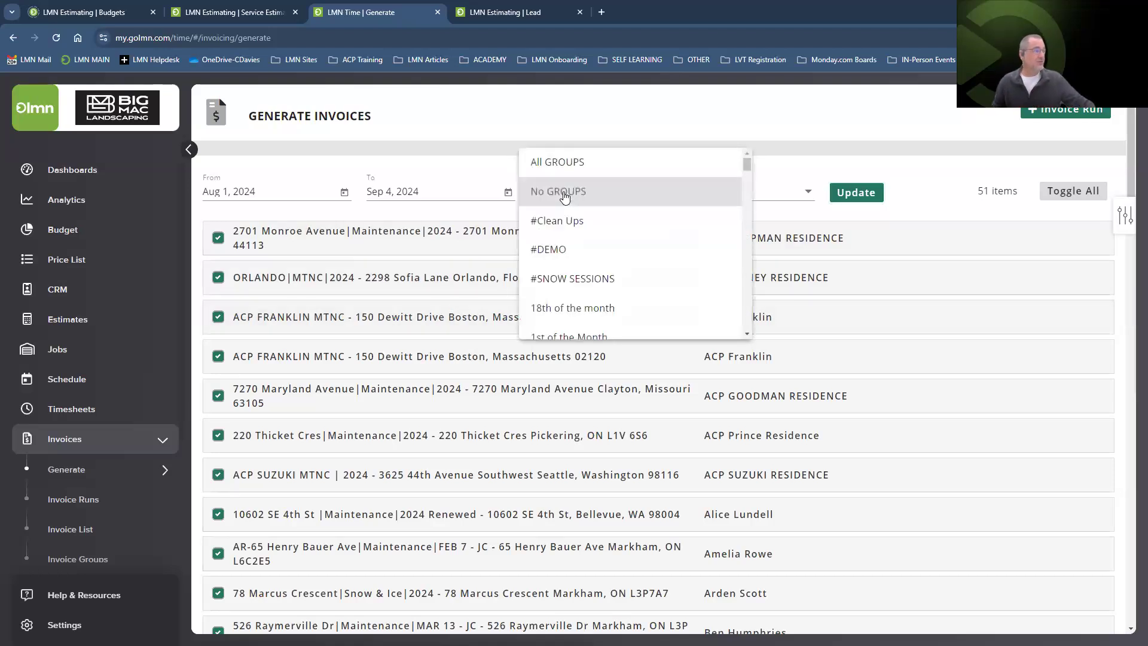
pyautogui.scroll(-7, 568, 204)
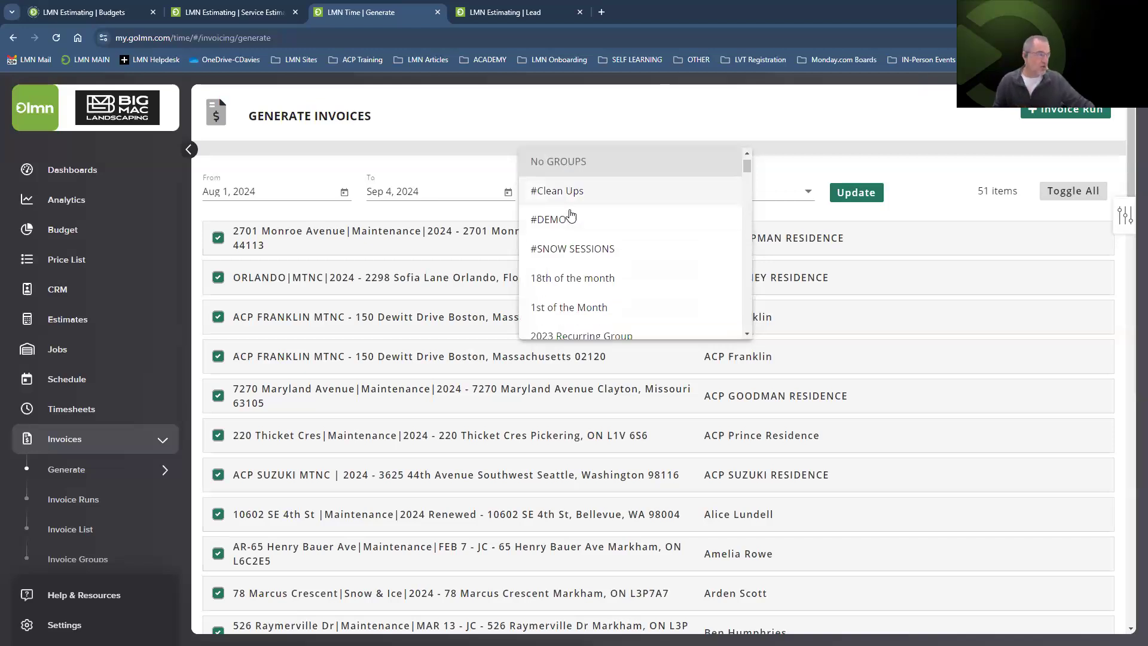
pyautogui.scroll(-10, 572, 214)
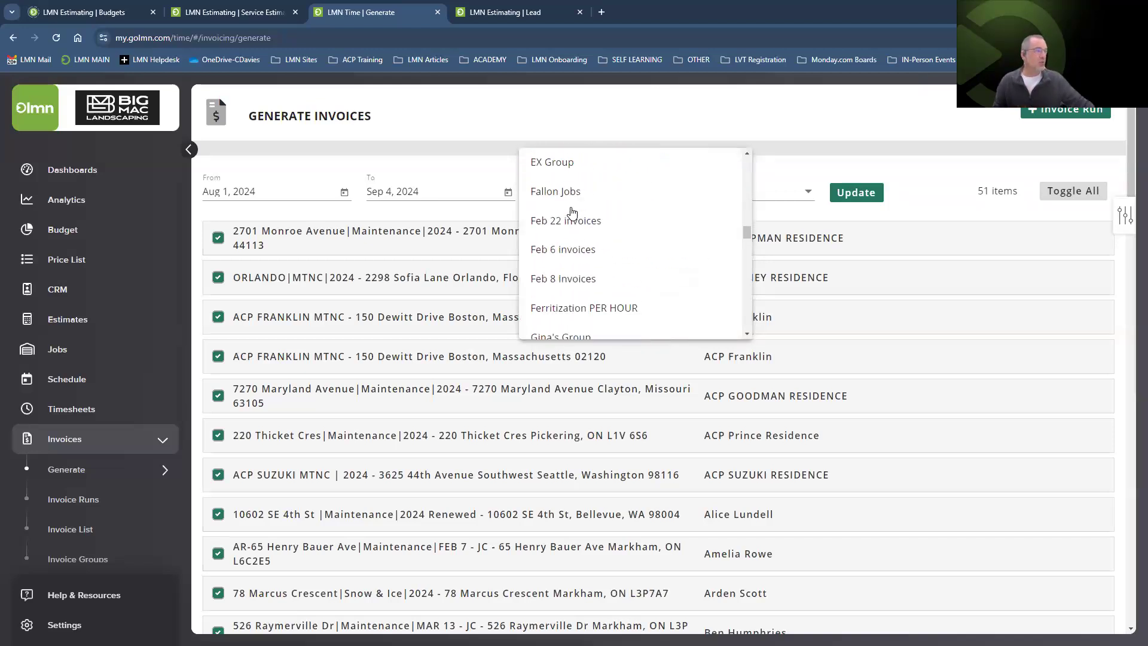
pyautogui.scroll(-10, 572, 214)
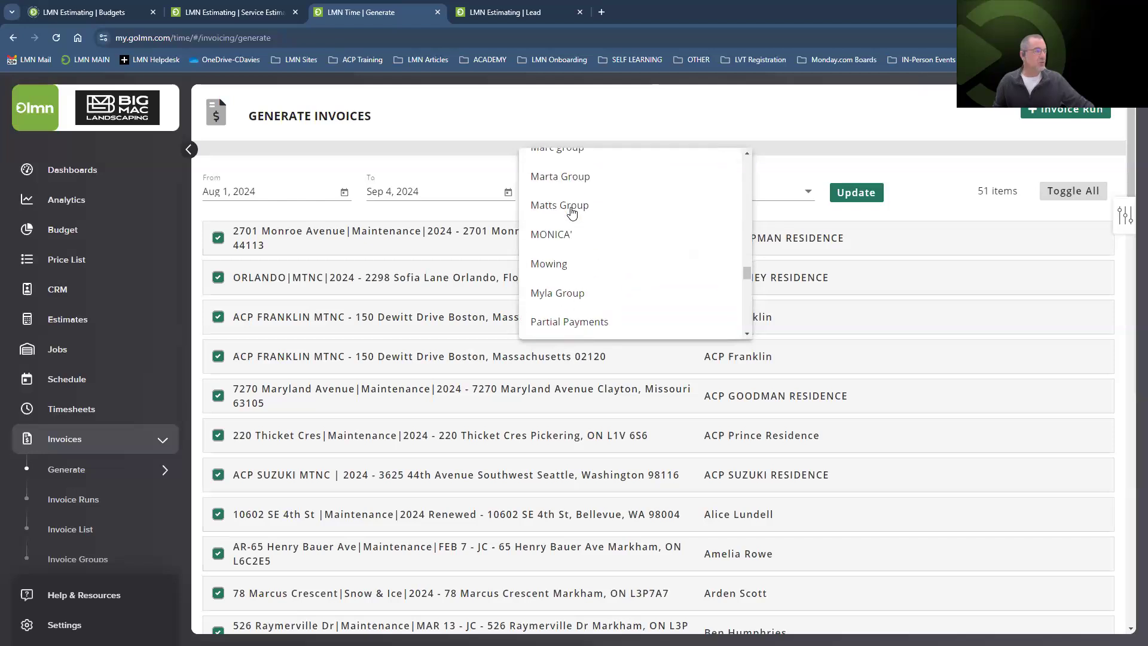
pyautogui.scroll(-6, 572, 213)
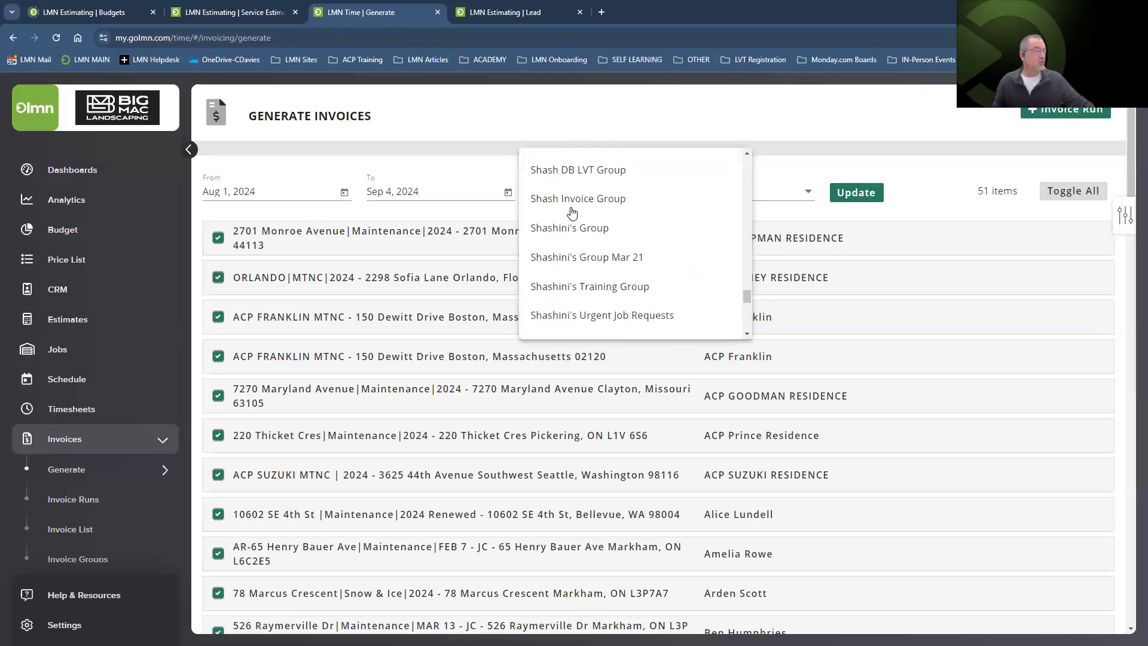
pyautogui.scroll(-3, 572, 213)
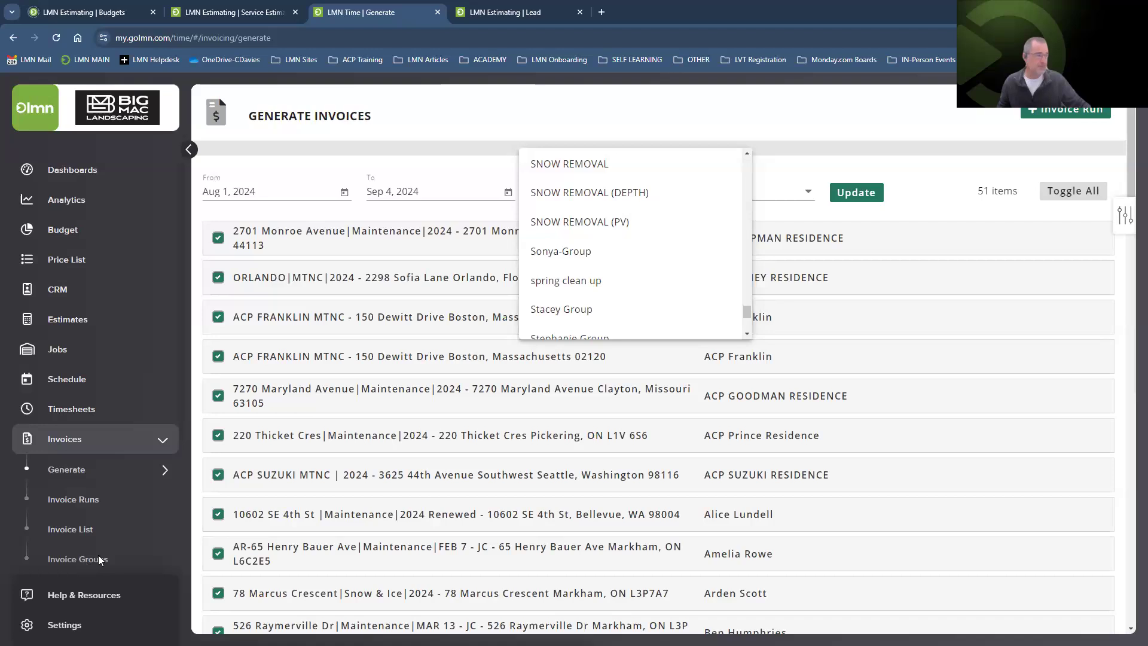
# Close the group list and refresh billable jobs for Sep 1 to Sep 4, 2024.
pyautogui.click(653, 125)
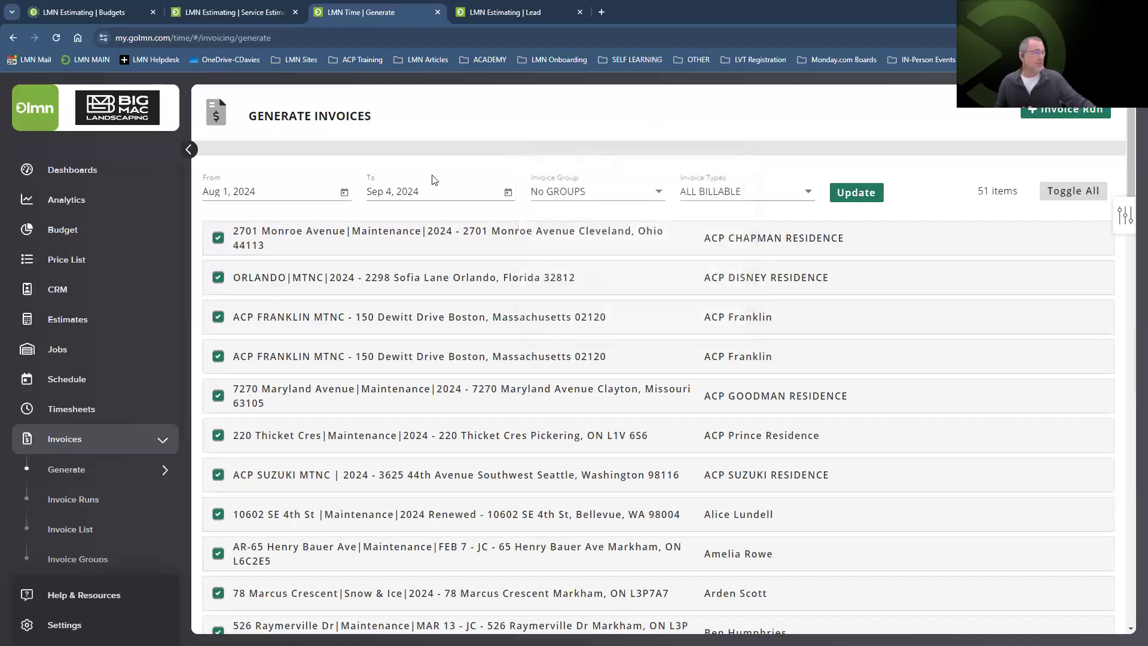
pyautogui.click(344, 192)
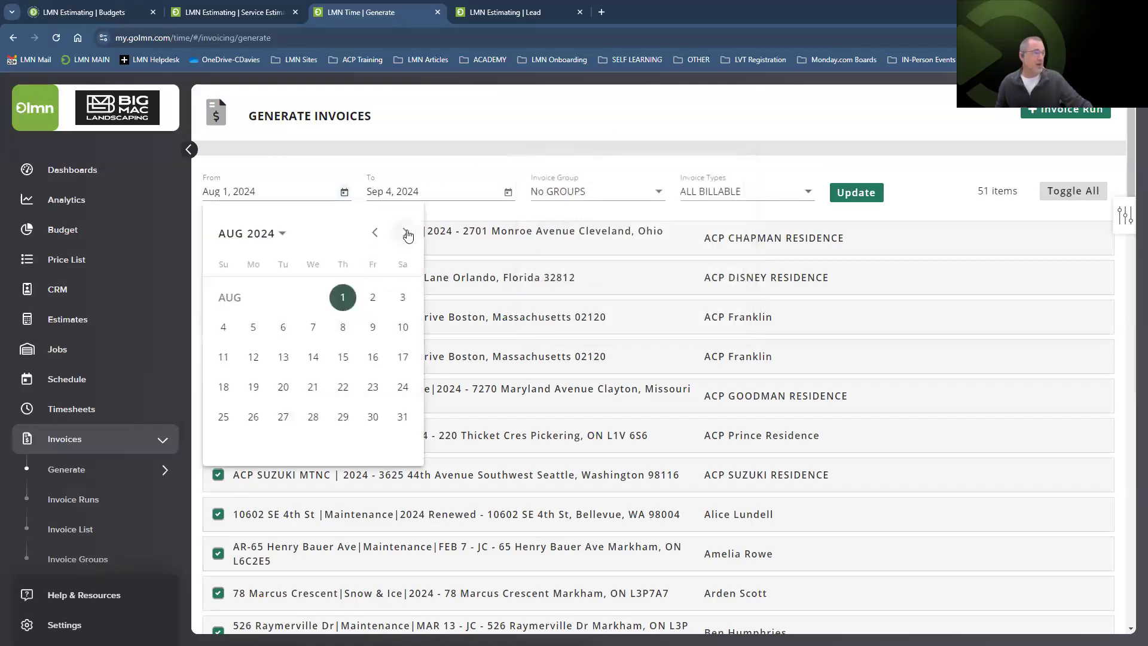
pyautogui.click(404, 233)
pyautogui.click(224, 327)
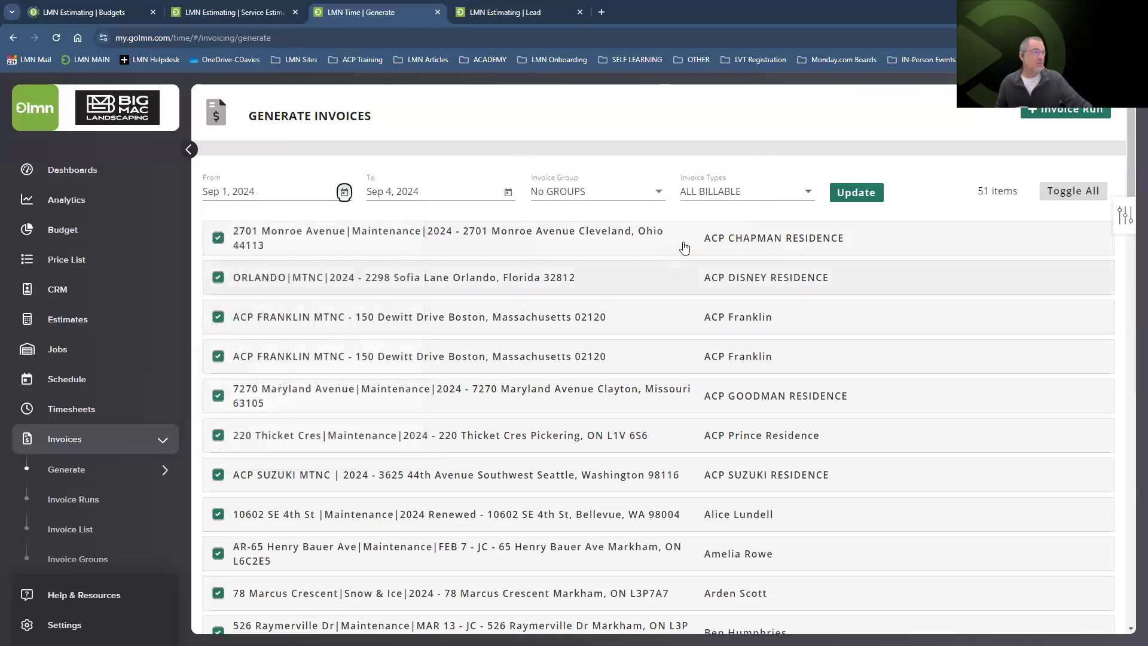
pyautogui.click(852, 192)
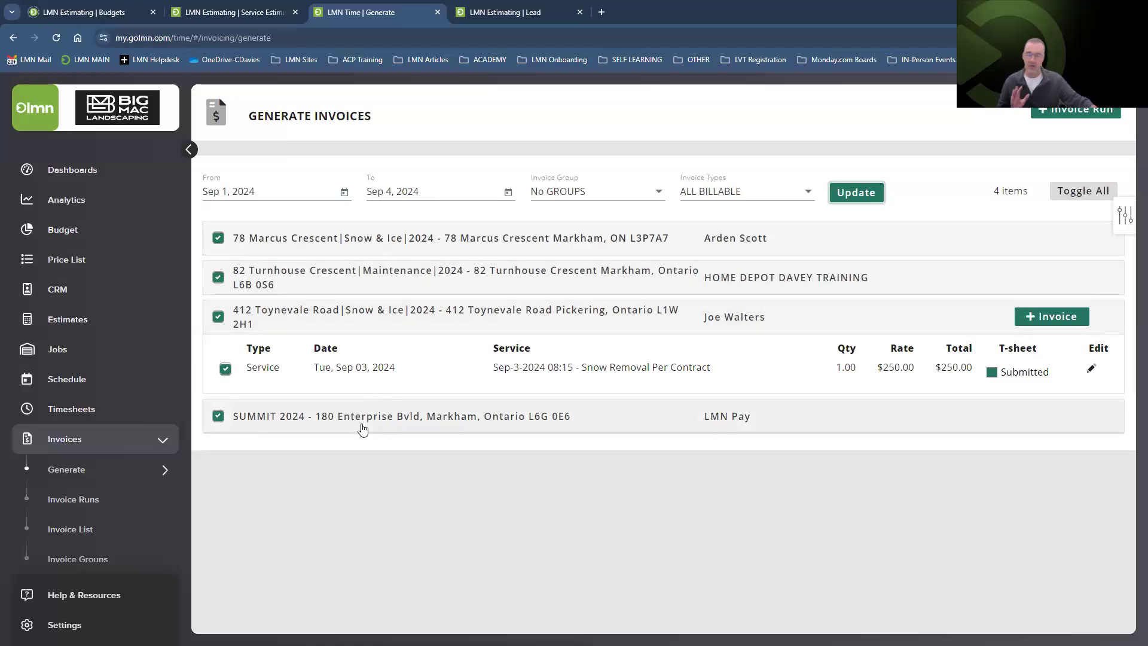
# Uncheck the SUMMIT 2024 and Maintenance jobs and create an invoice run from the rest.
pyautogui.click(218, 416)
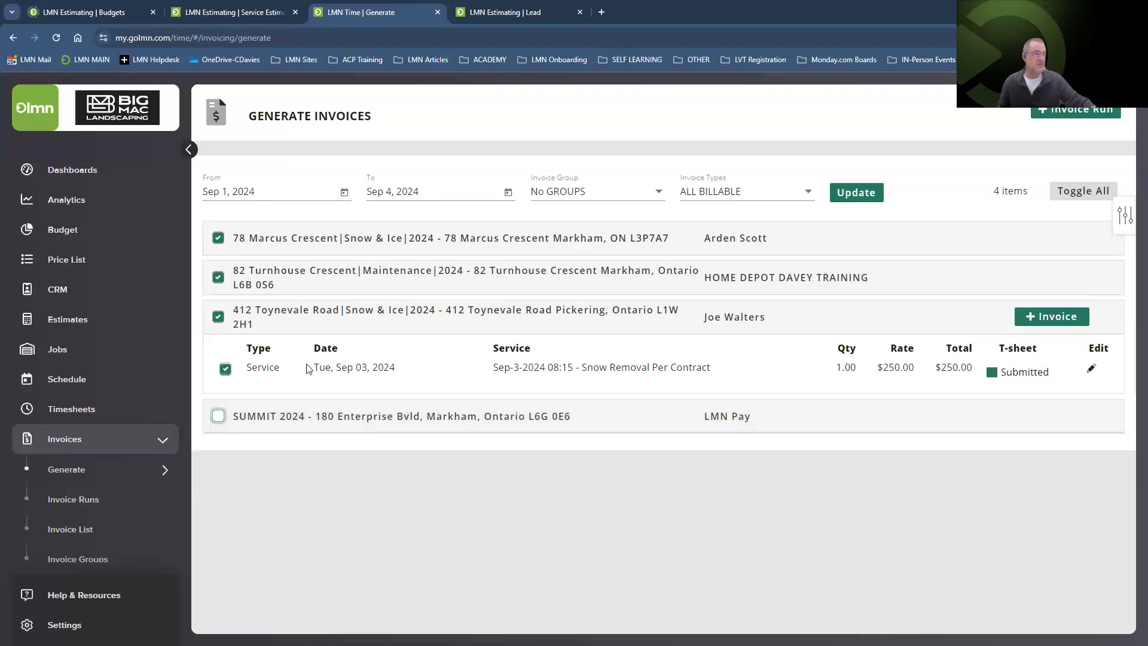
pyautogui.click(218, 277)
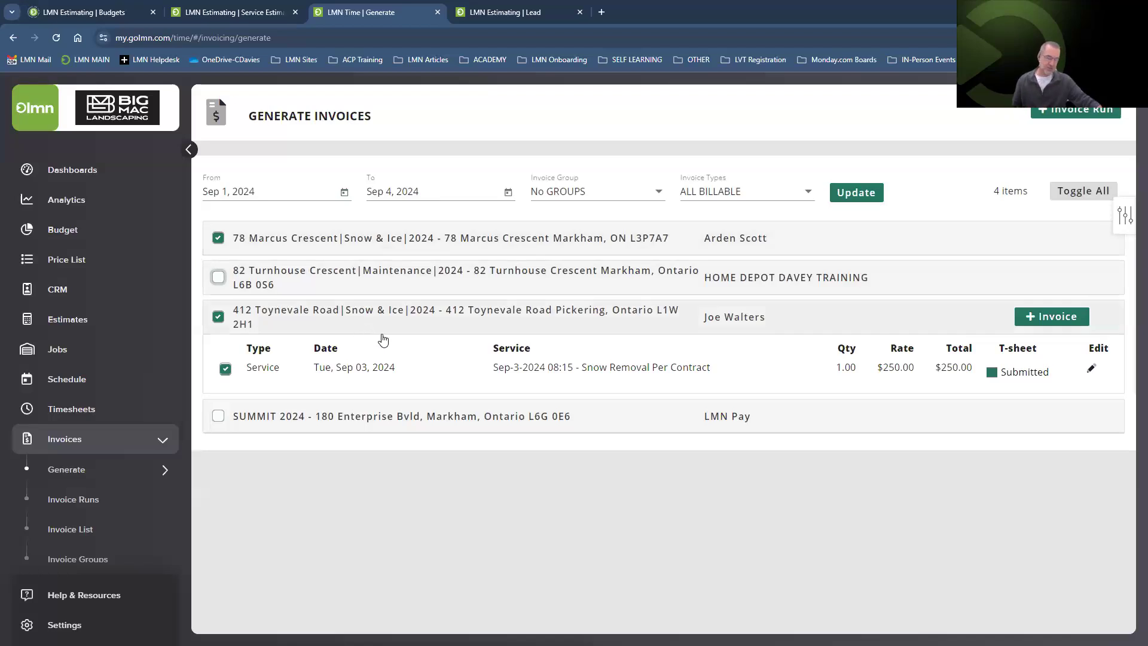
pyautogui.click(1075, 112)
pyautogui.click(627, 125)
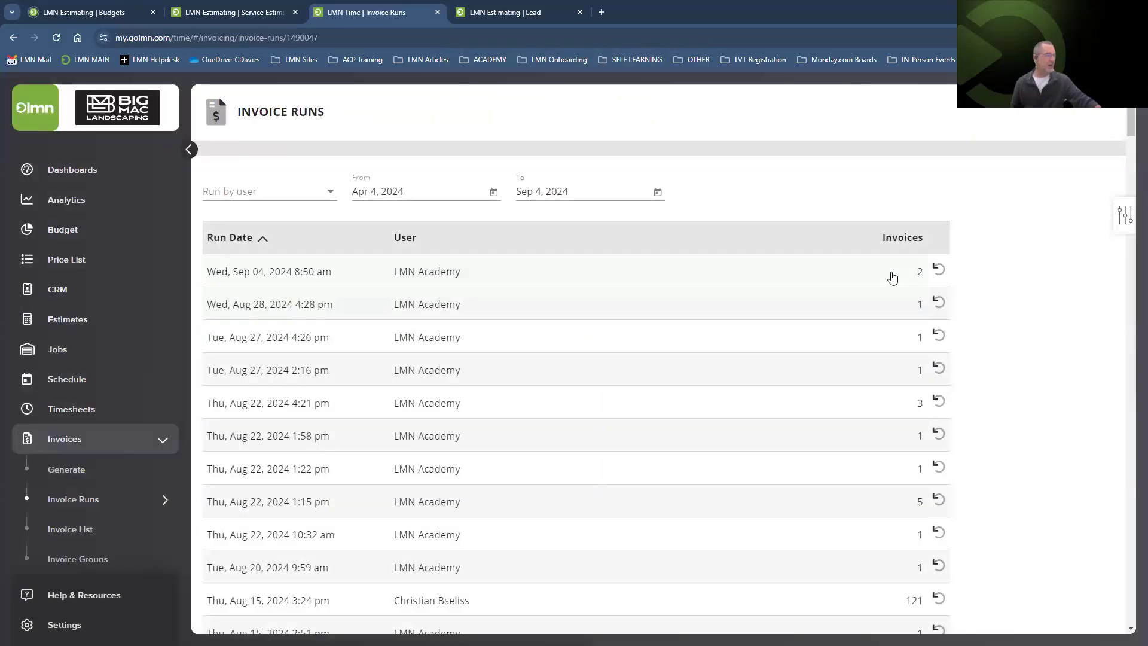
# Open the Sep 04 run's invoice list and the $282.50 Snow & Ice invoice INV-4488.
pyautogui.click(799, 275)
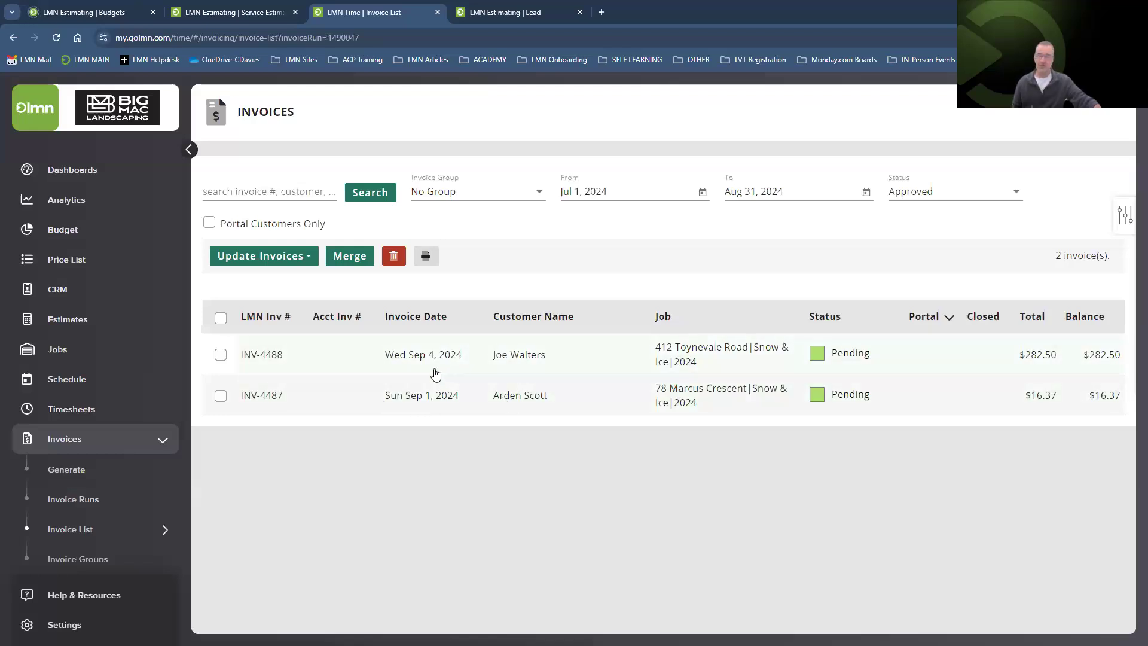
pyautogui.click(1095, 363)
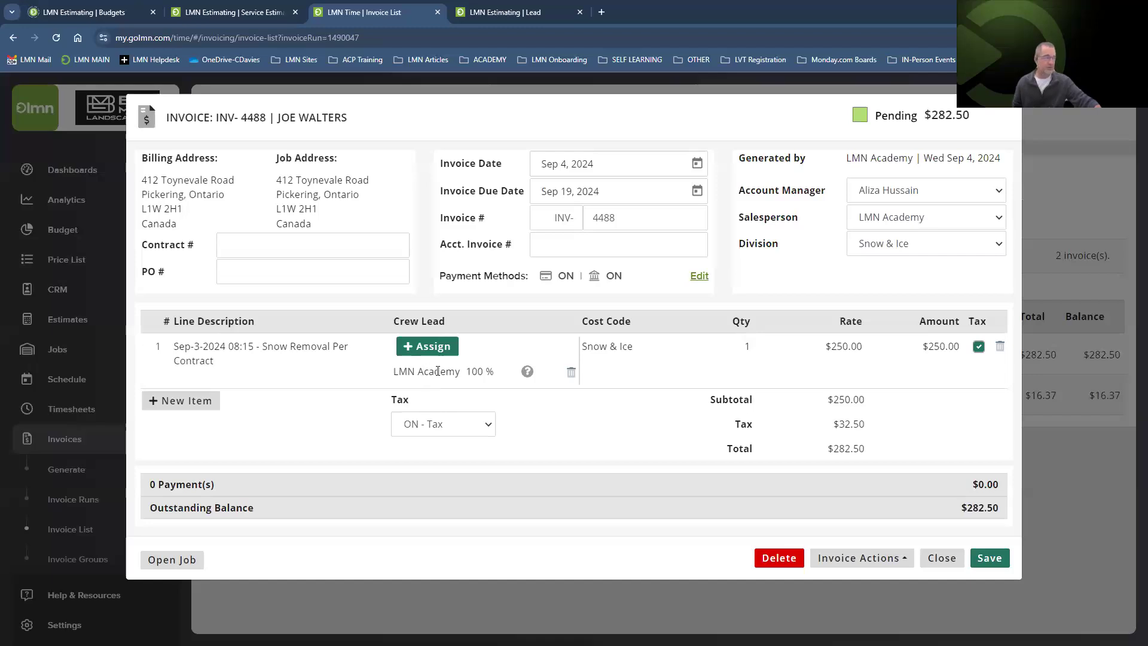
# Reassign INV-4488's service line to a new crew lead at 100%, removing the original, and save.
pyautogui.click(409, 346)
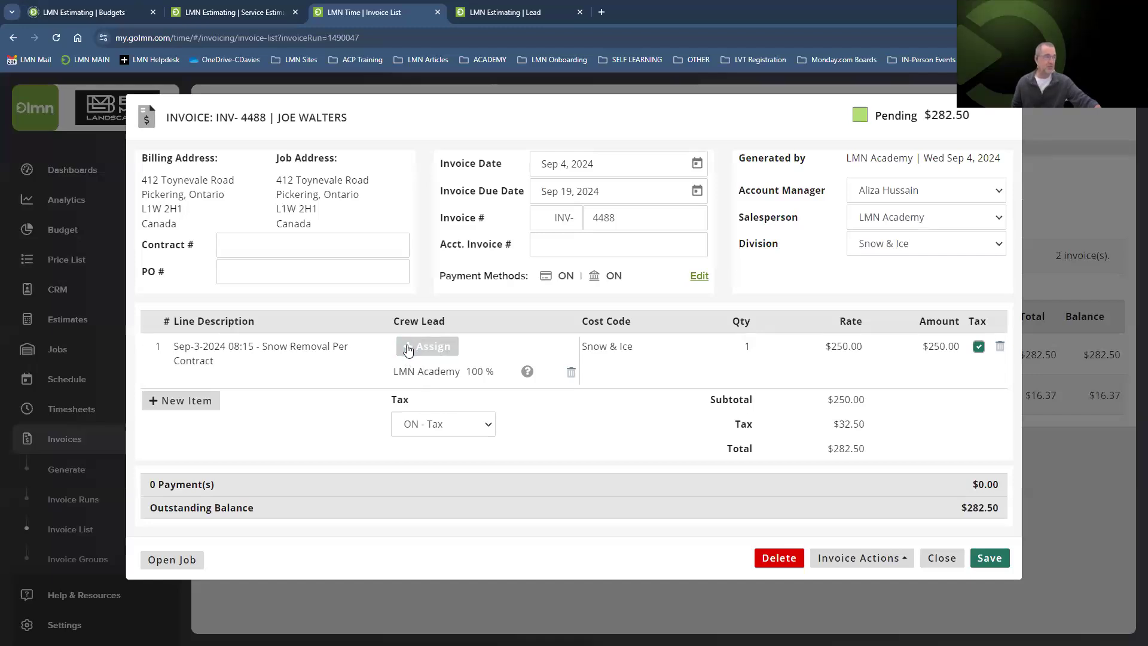
pyautogui.click(409, 347)
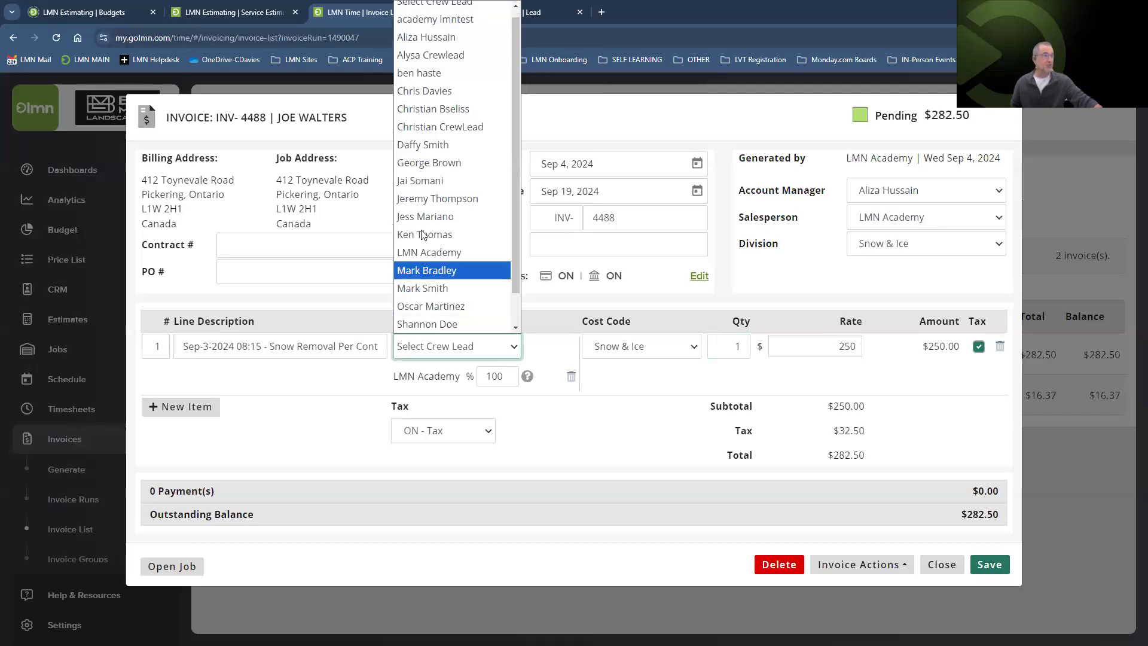
pyautogui.click(425, 91)
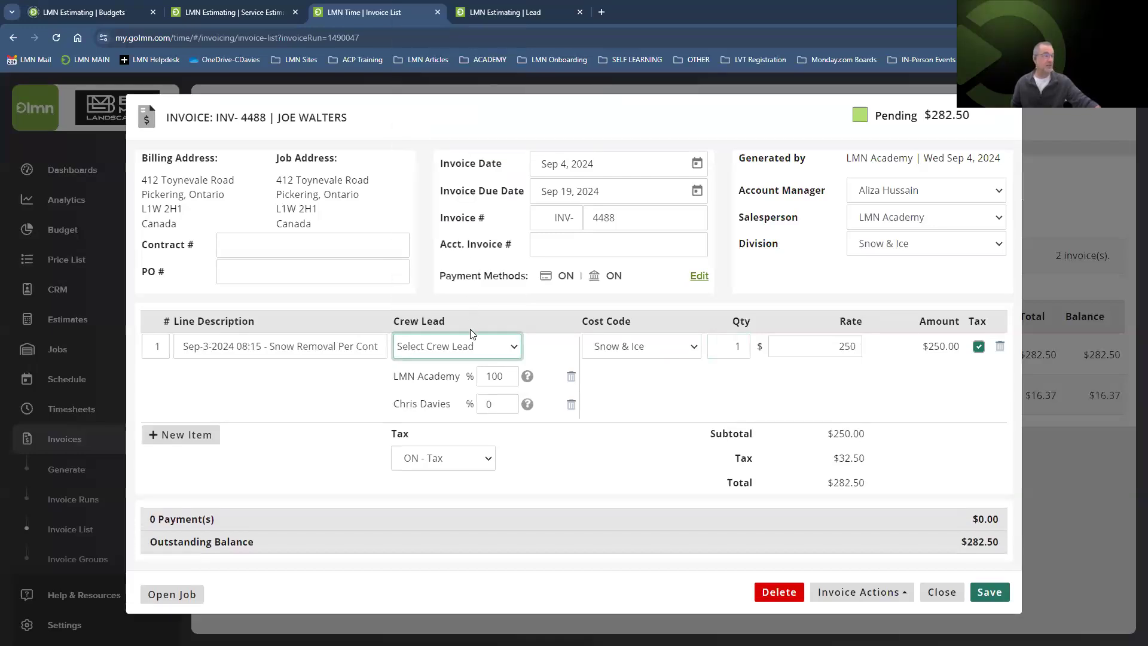
pyautogui.click(491, 405)
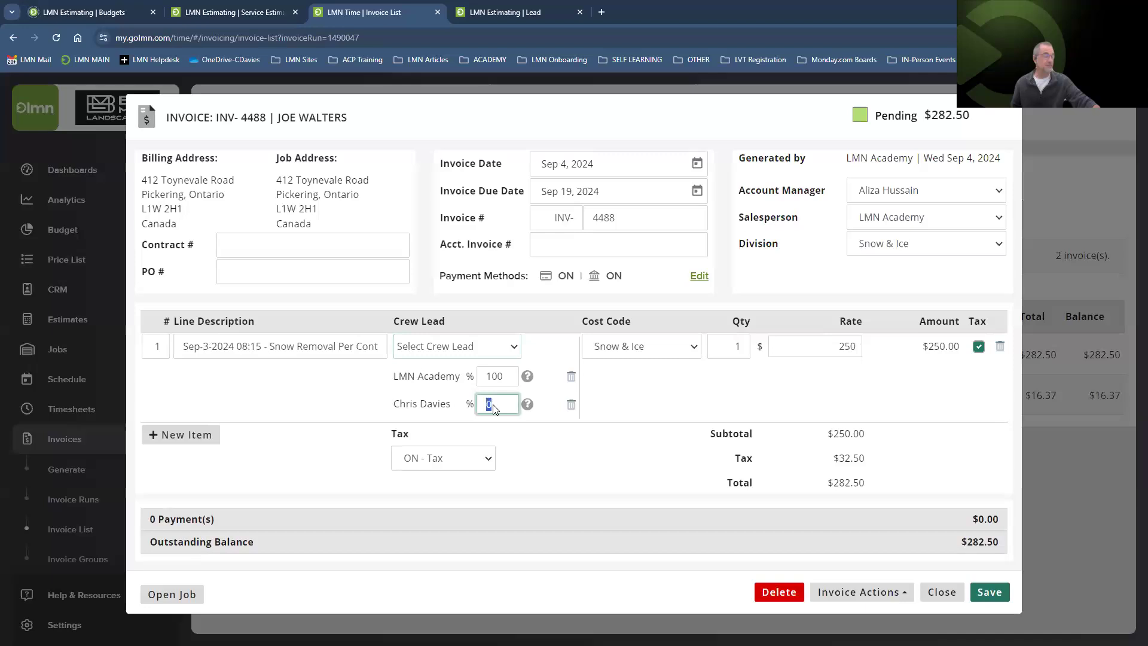
pyautogui.write('100')
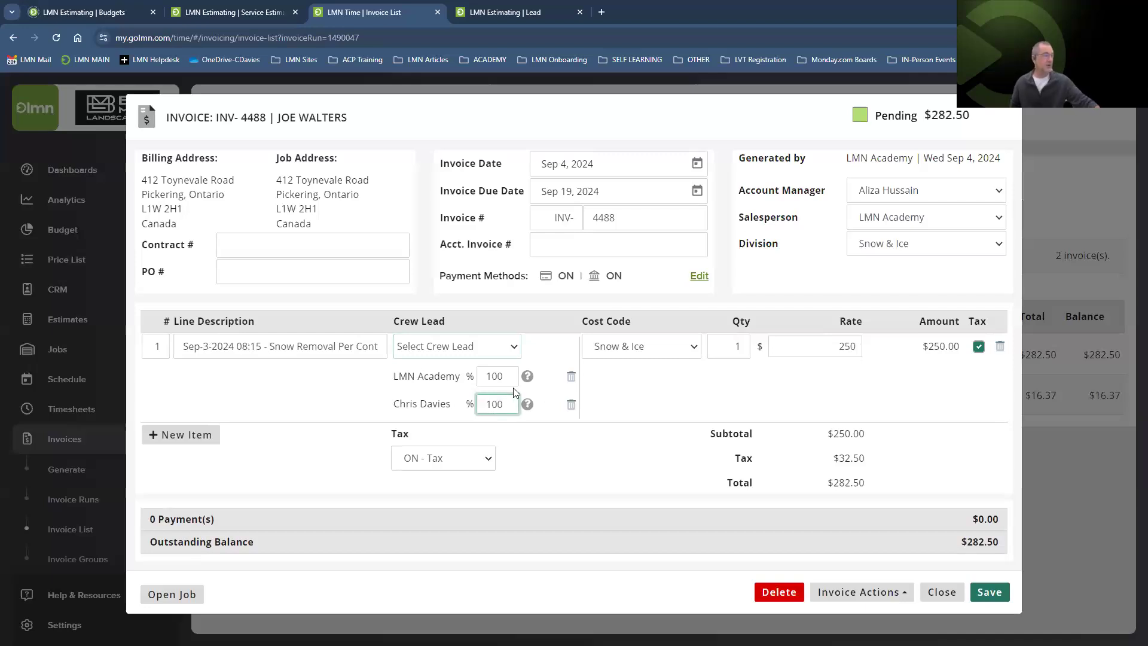
pyautogui.click(571, 376)
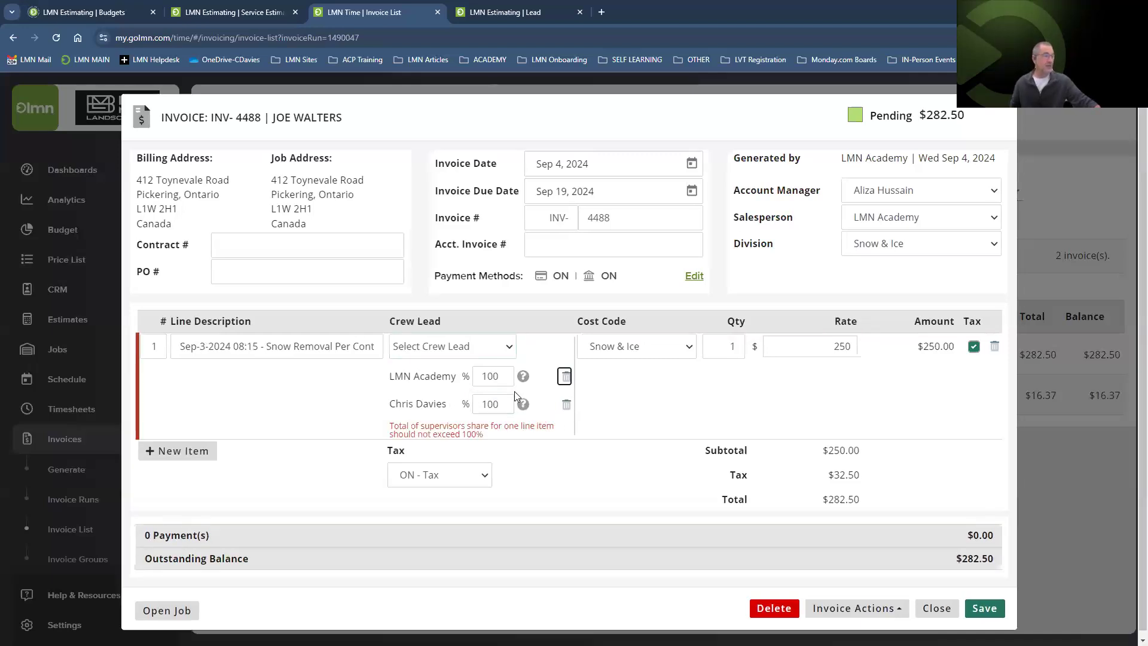
pyautogui.doubleClick(502, 377)
pyautogui.write('0')
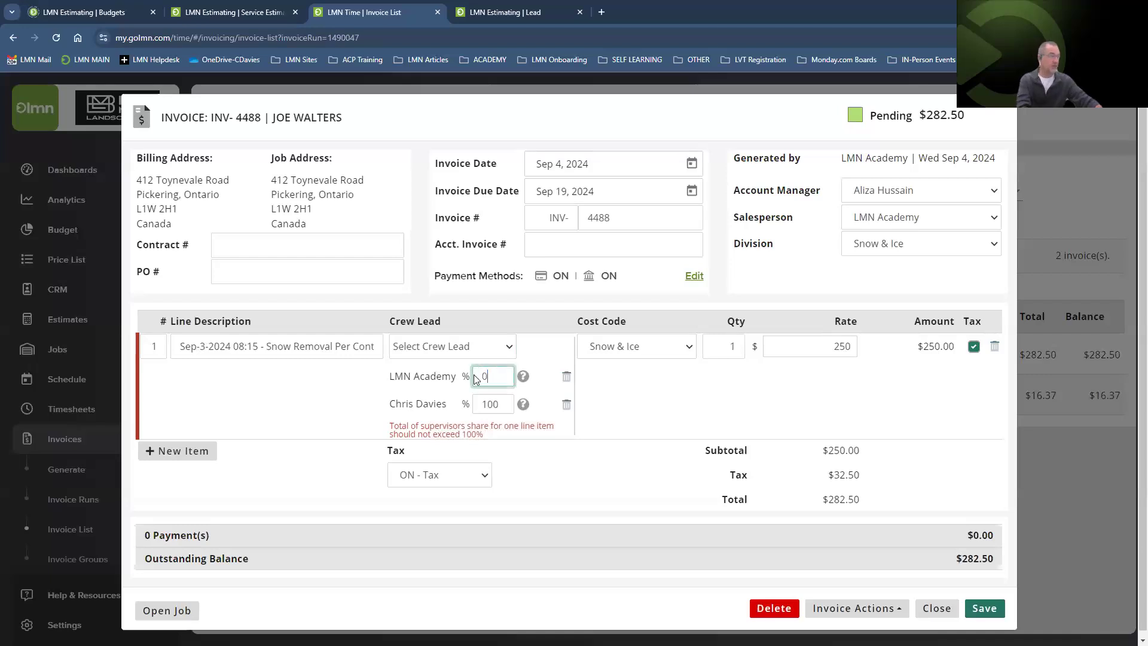
pyautogui.click(566, 376)
pyautogui.click(570, 377)
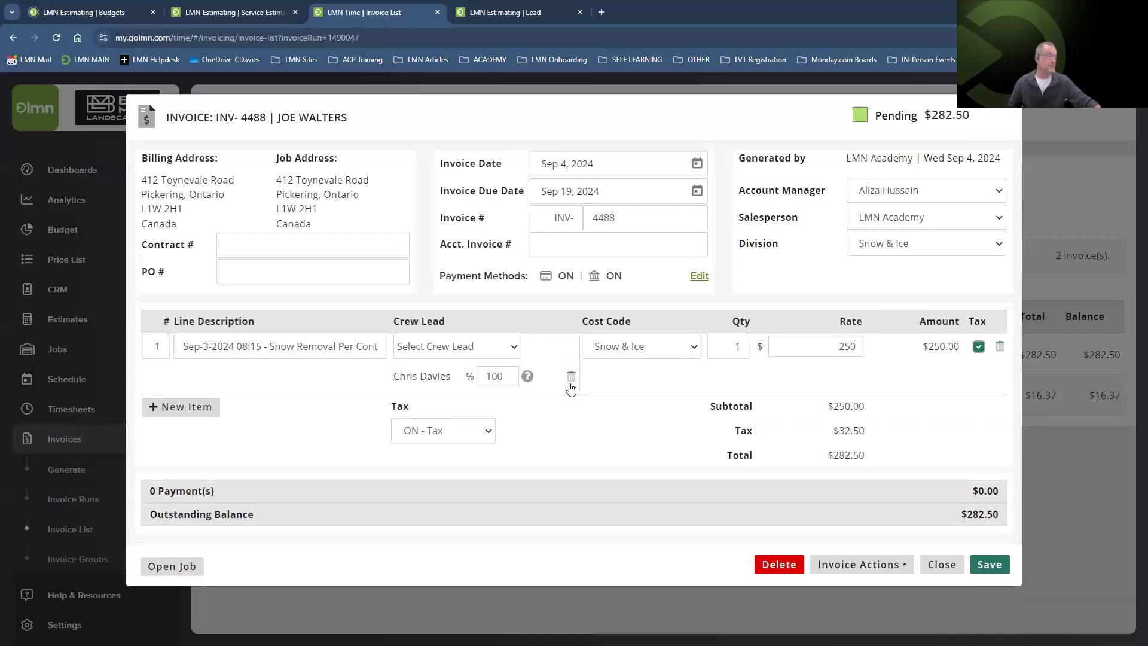
pyautogui.click(990, 564)
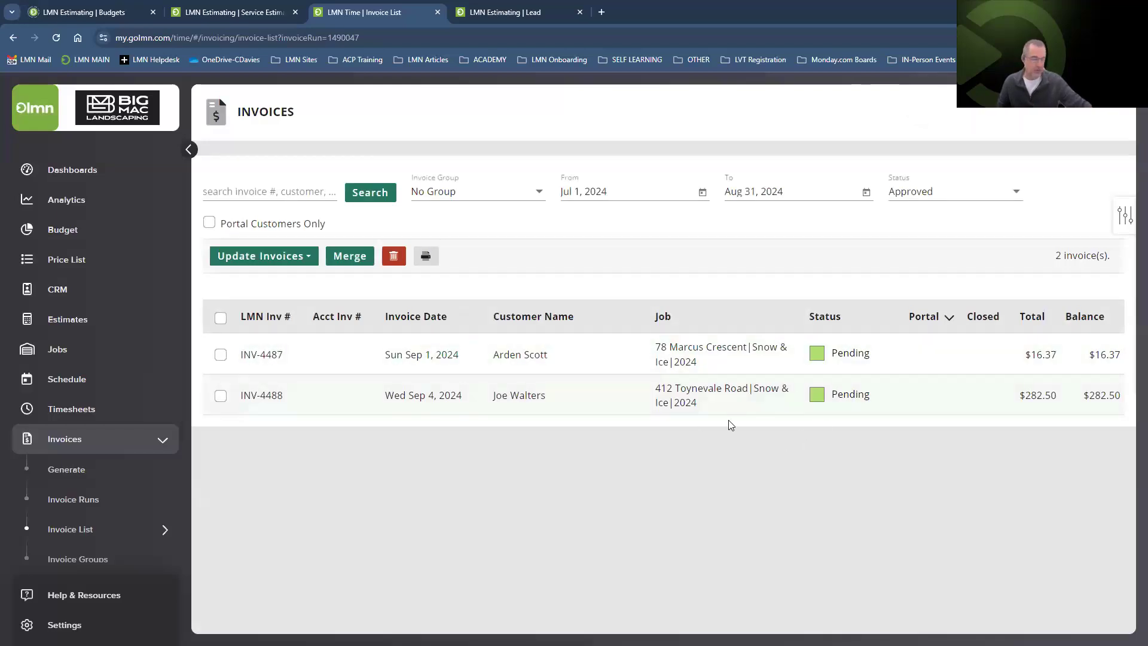
# Review INV-4488's details and actions, close it, and select both invoices in the list.
pyautogui.click(686, 404)
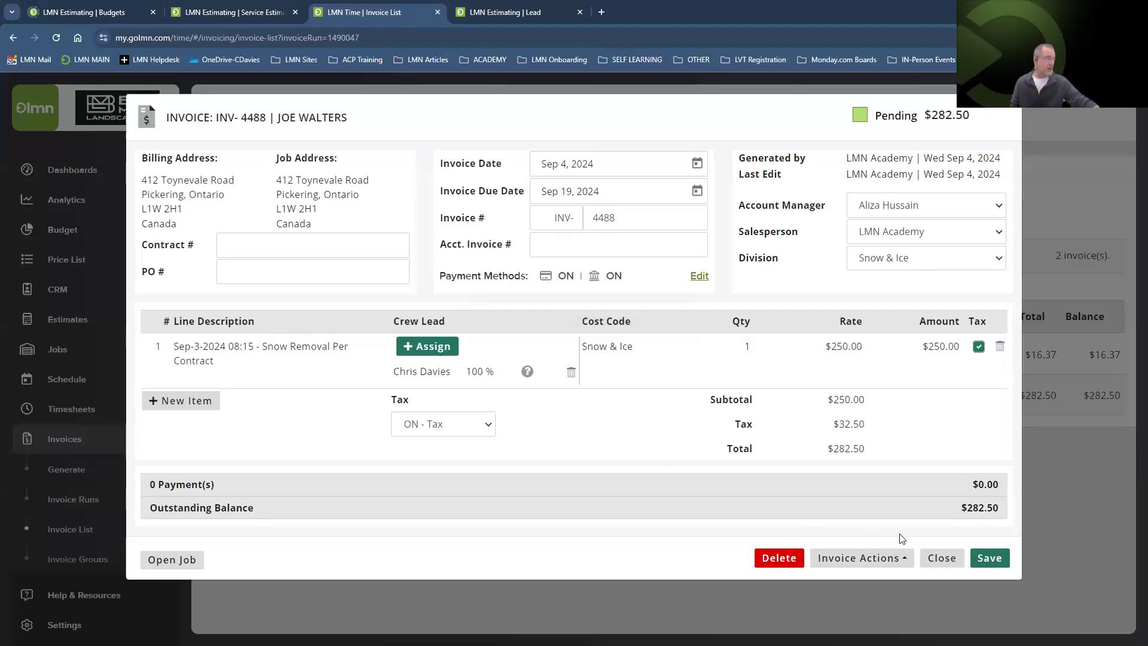
pyautogui.click(881, 561)
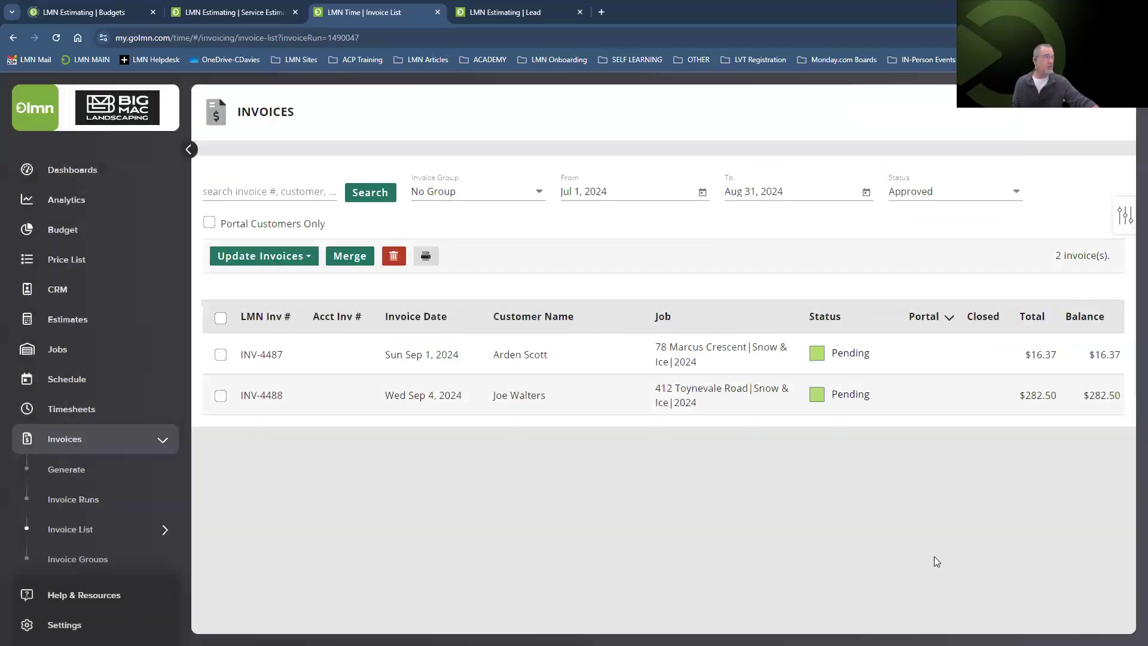
pyautogui.click(940, 558)
pyautogui.click(221, 318)
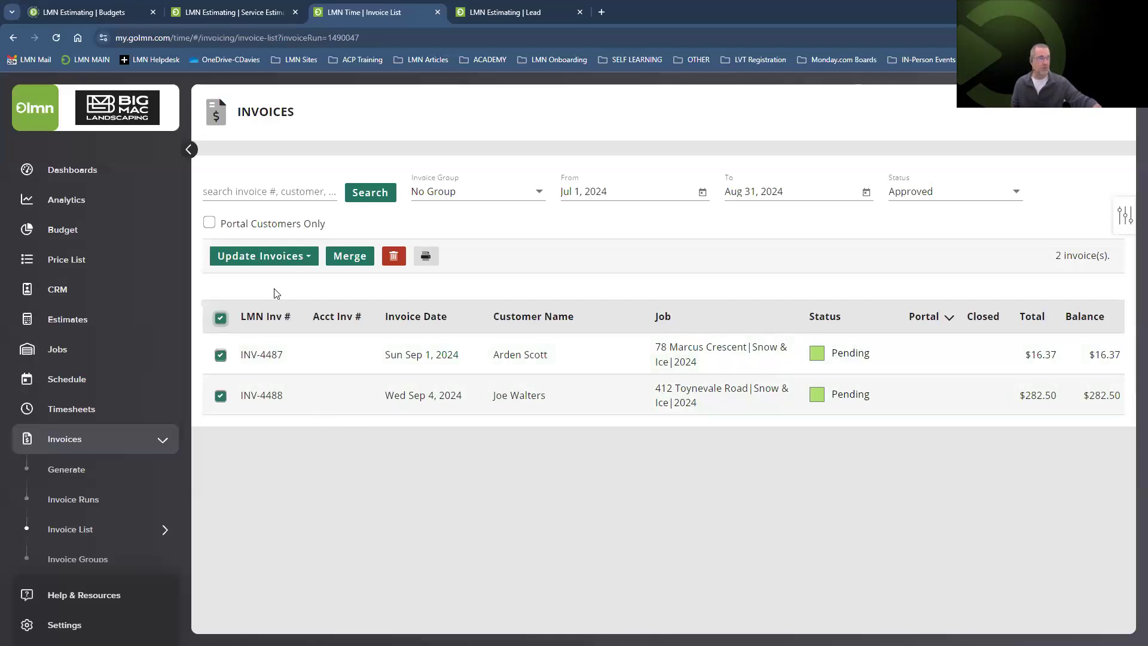
# Bulk-change INV-4487 and INV-4488 to Approved, then reselect both invoices.
pyautogui.click(285, 259)
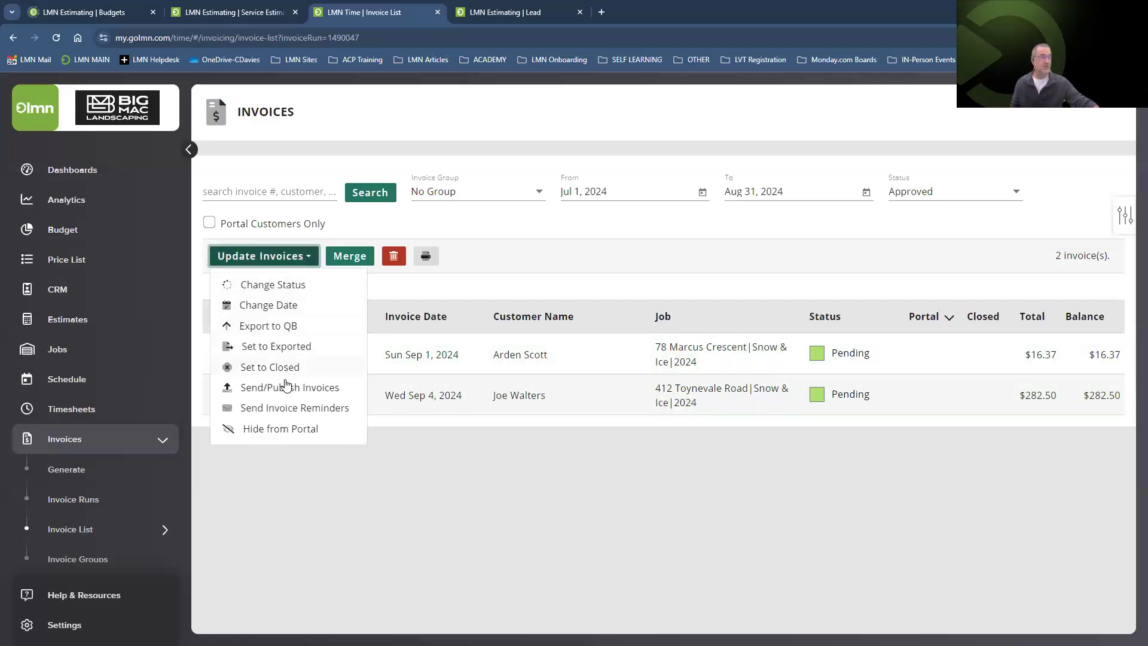
pyautogui.click(263, 285)
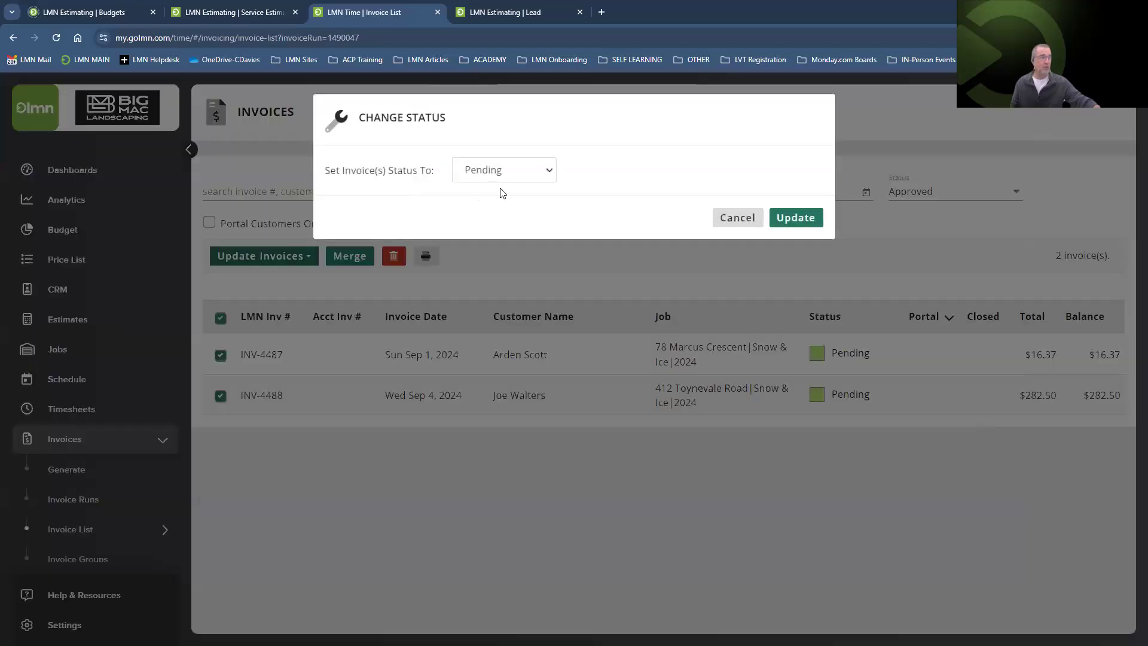
pyautogui.click(500, 173)
pyautogui.click(487, 228)
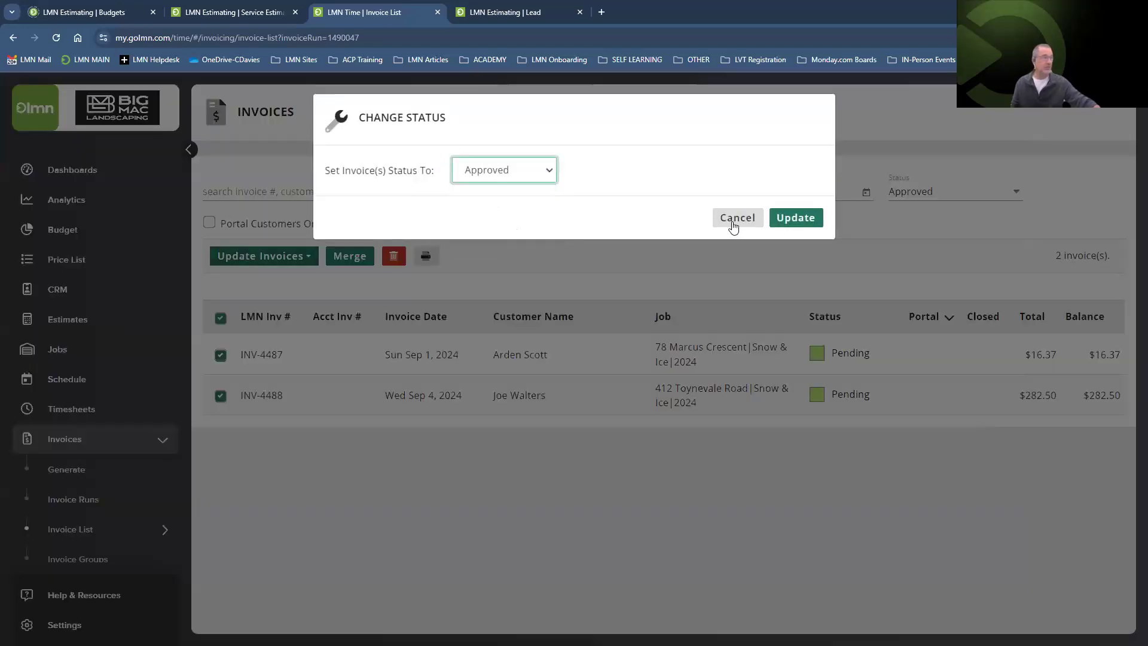
pyautogui.click(796, 218)
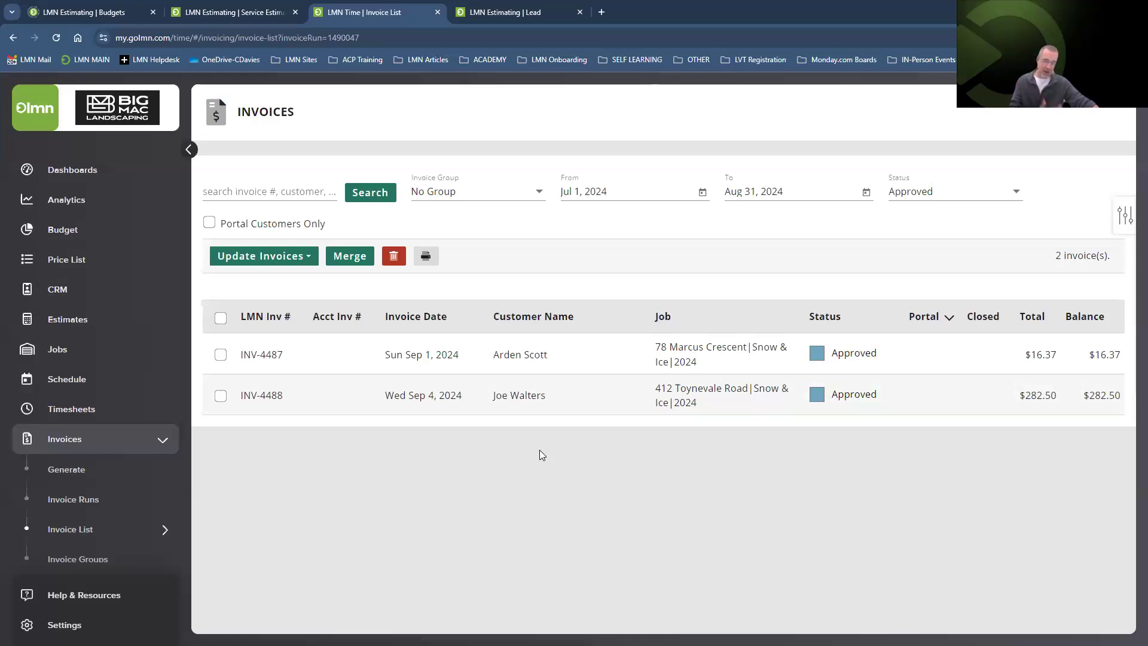
pyautogui.click(220, 317)
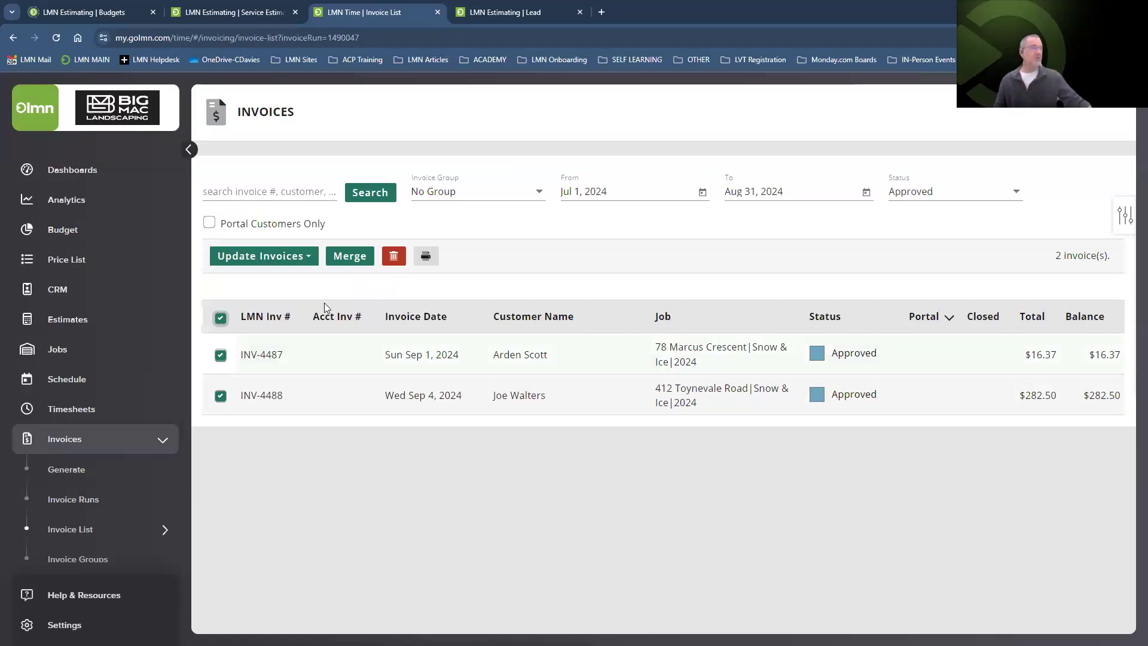
# Publish both approved invoices to the portal with customer invoice notifications enabled.
pyautogui.click(287, 258)
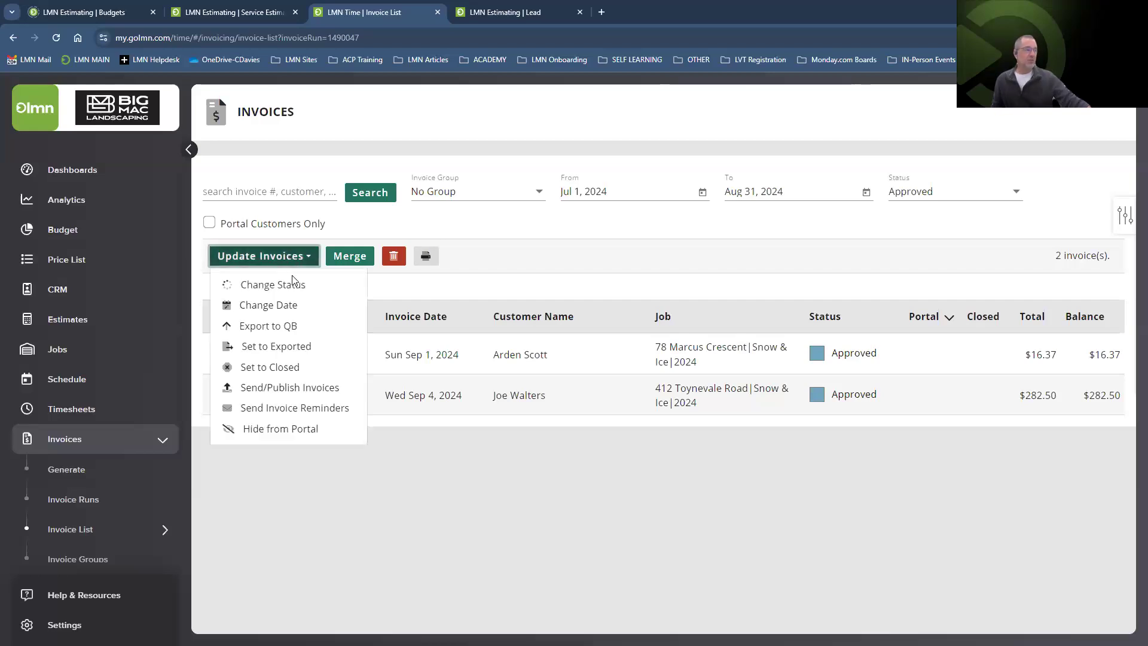
pyautogui.click(290, 388)
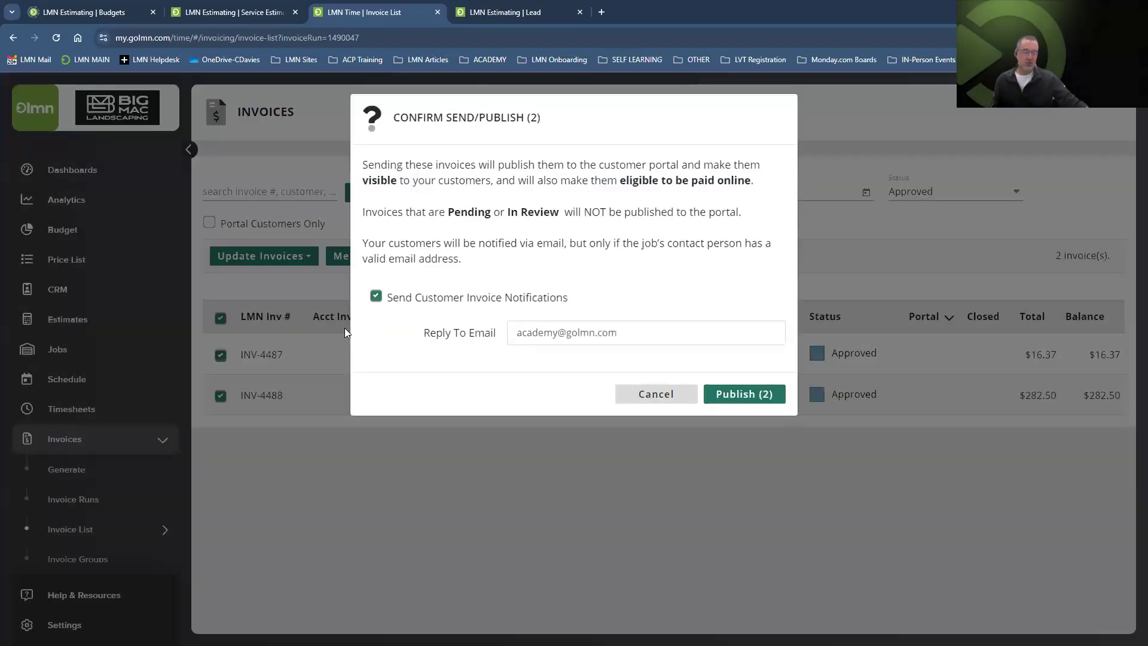
pyautogui.click(731, 395)
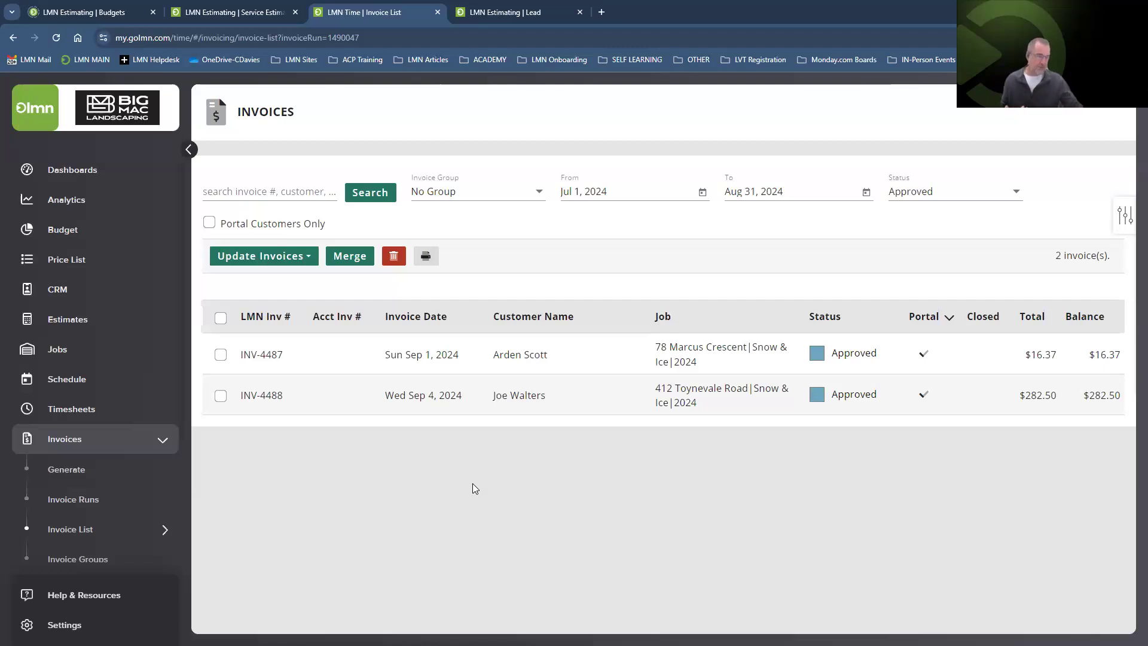
pyautogui.scroll(-3, 93, 455)
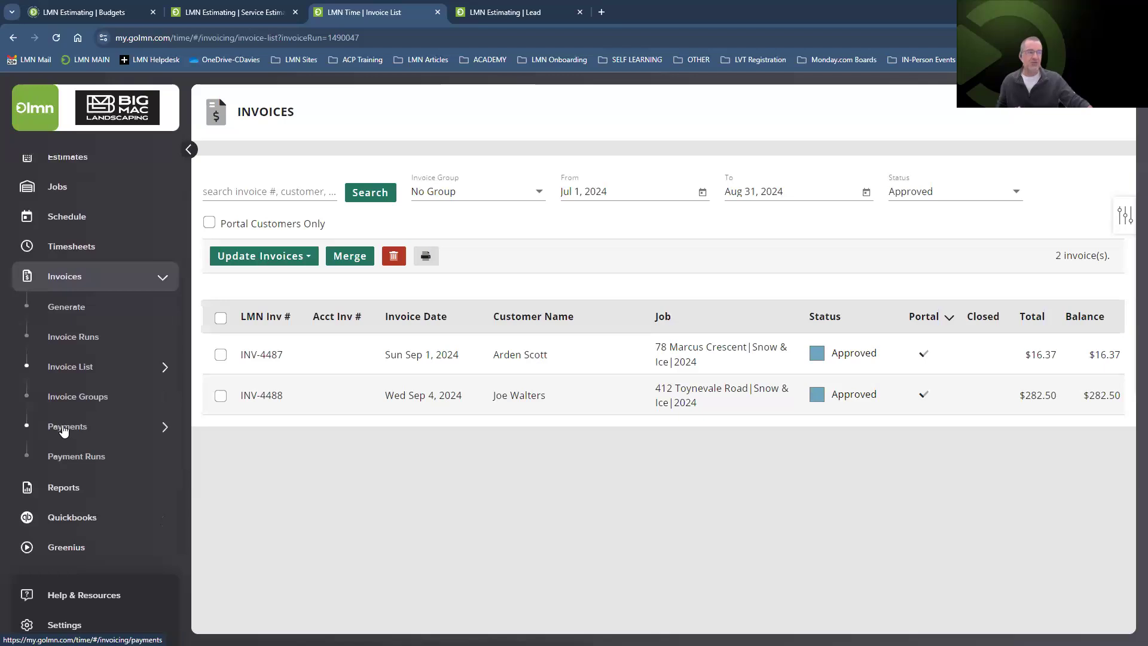
# Select all unpaid invoices on Payment Runs, then view the Payments list.
pyautogui.click(77, 457)
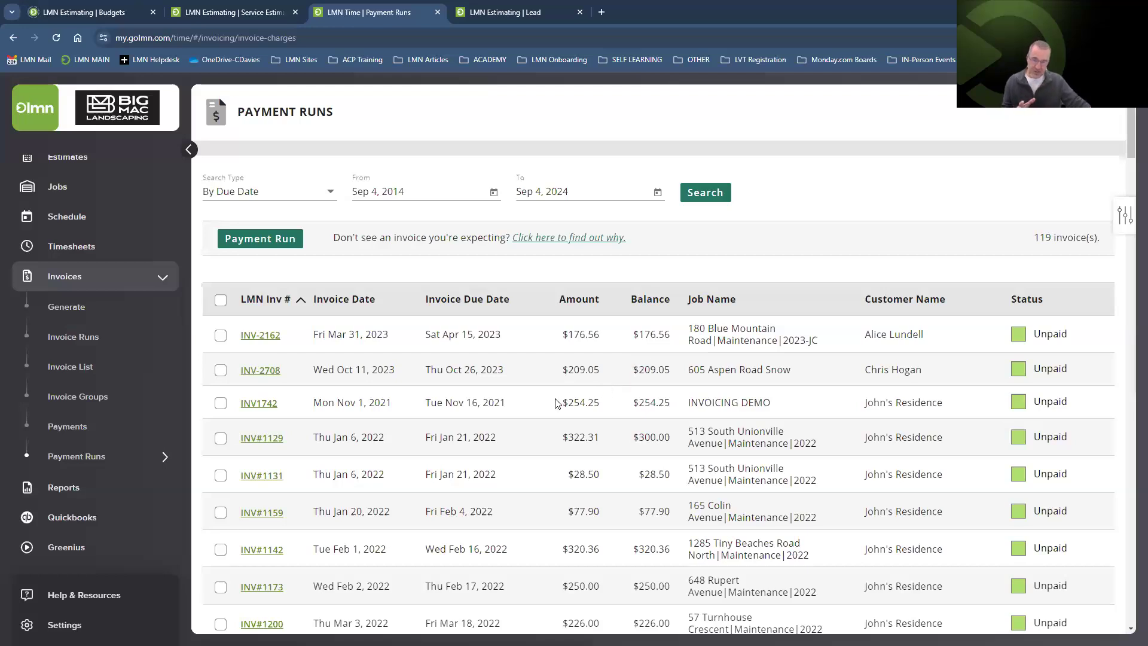
pyautogui.click(221, 300)
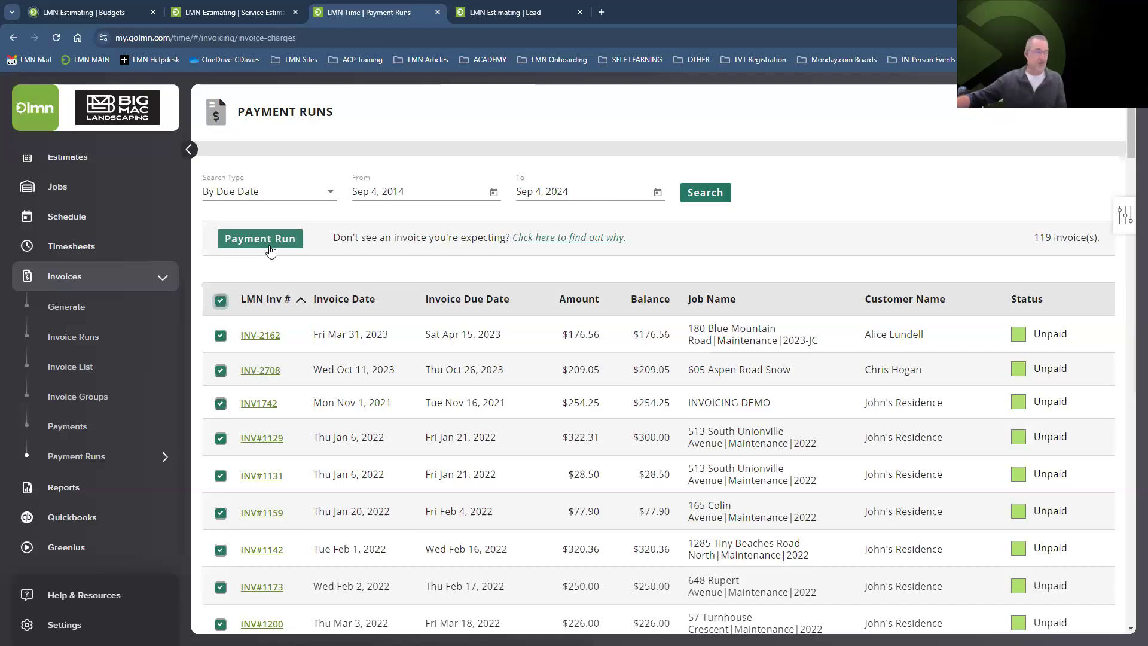
pyautogui.click(65, 427)
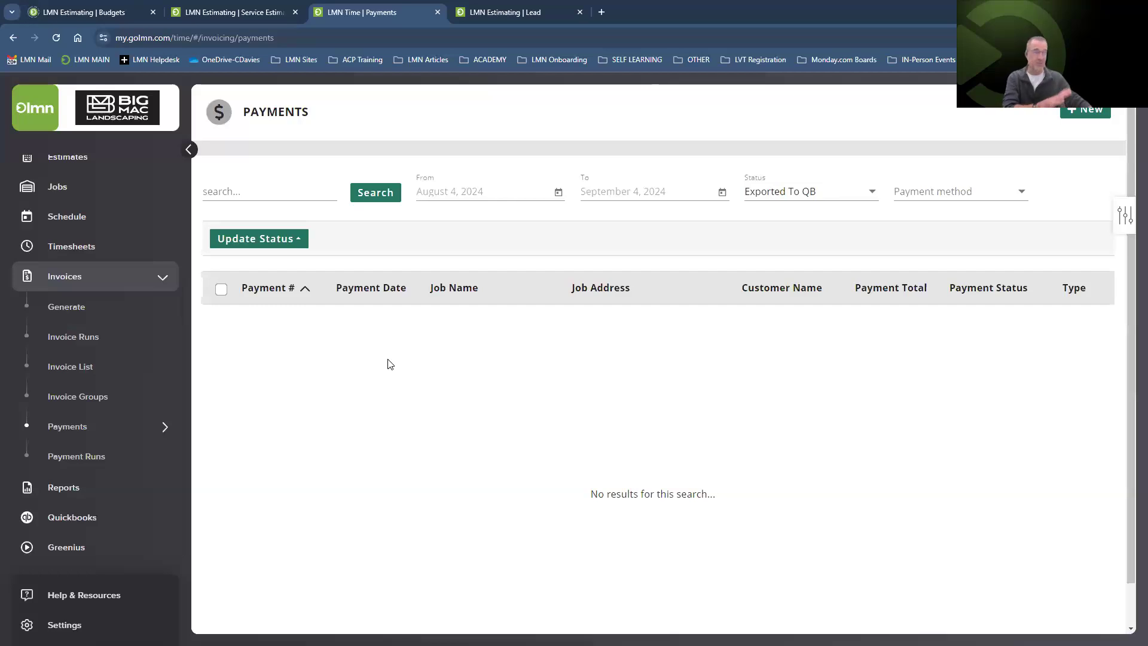
pyautogui.click(63, 458)
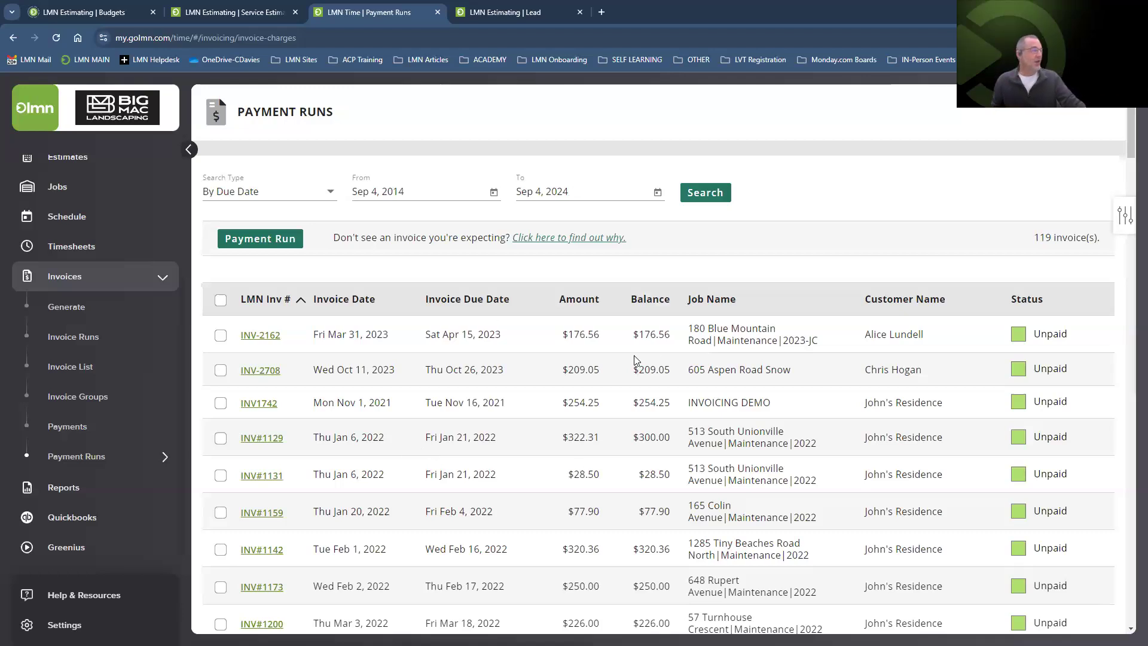
pyautogui.scroll(-9, 633, 417)
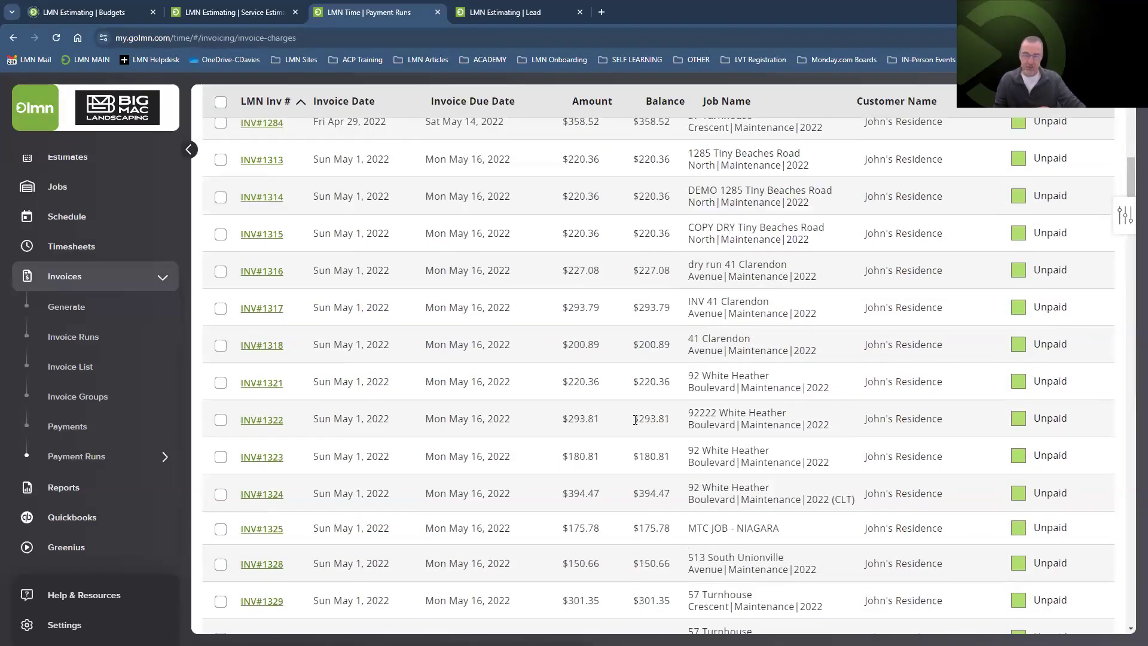
pyautogui.scroll(10, 635, 420)
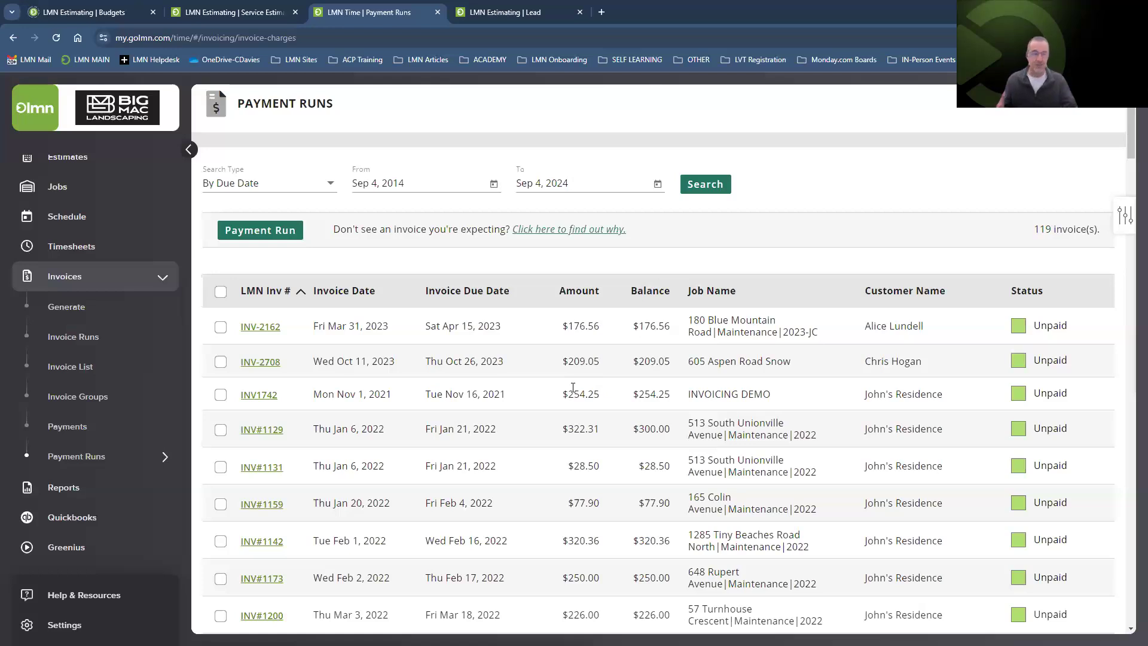
pyautogui.click(62, 430)
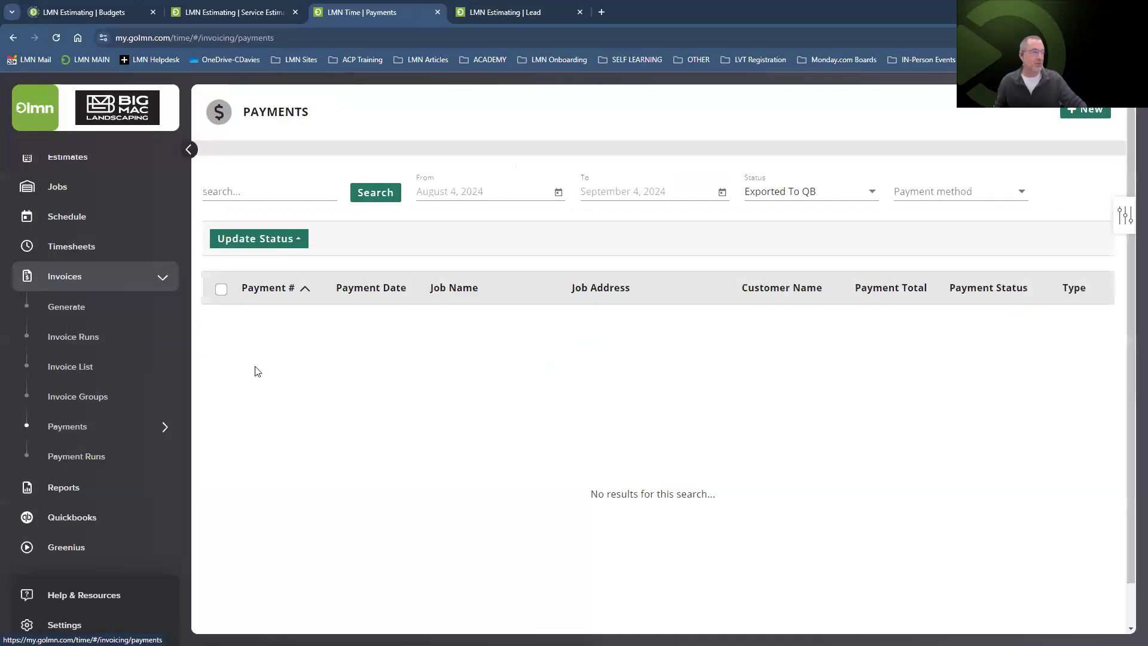
# Set the payments From date to June 1, 2024.
pyautogui.click(558, 192)
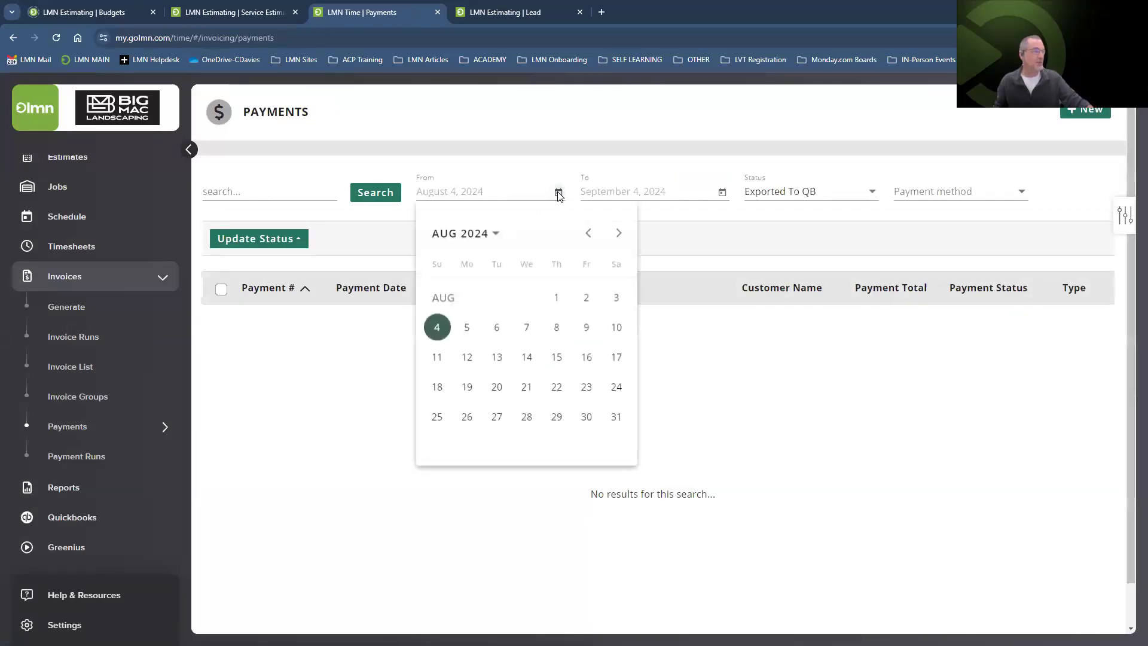
pyautogui.click(589, 233)
pyautogui.click(589, 234)
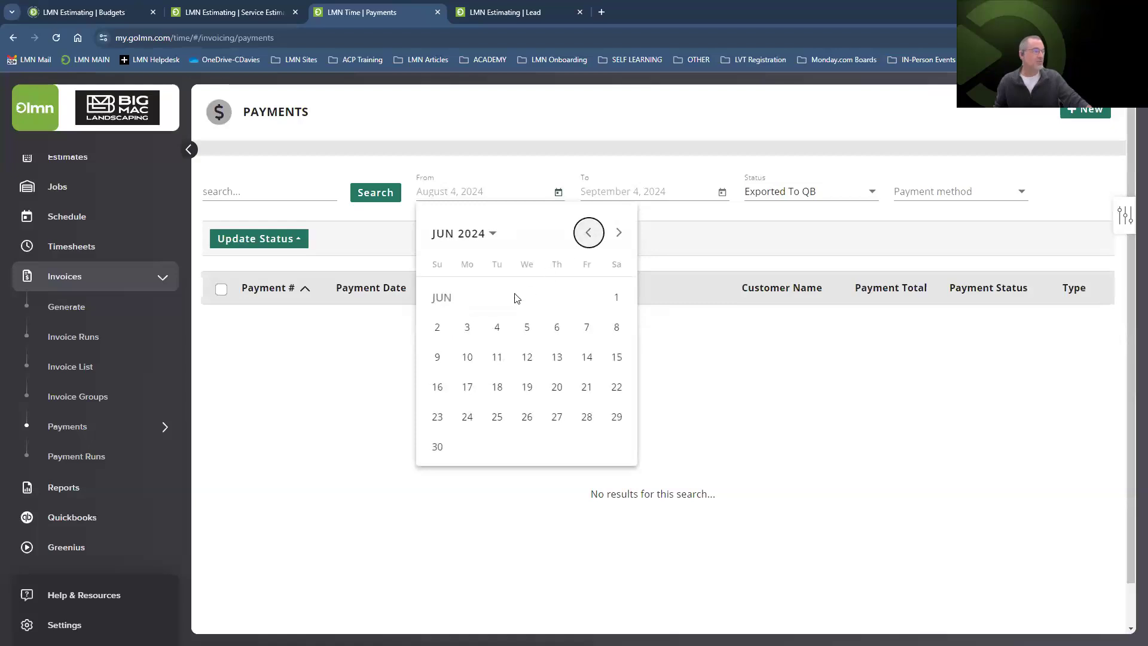
pyautogui.click(618, 298)
# Try the Pending and Queued statuses, then filter to Exported To QB, showing 5 payments.
pyautogui.click(872, 192)
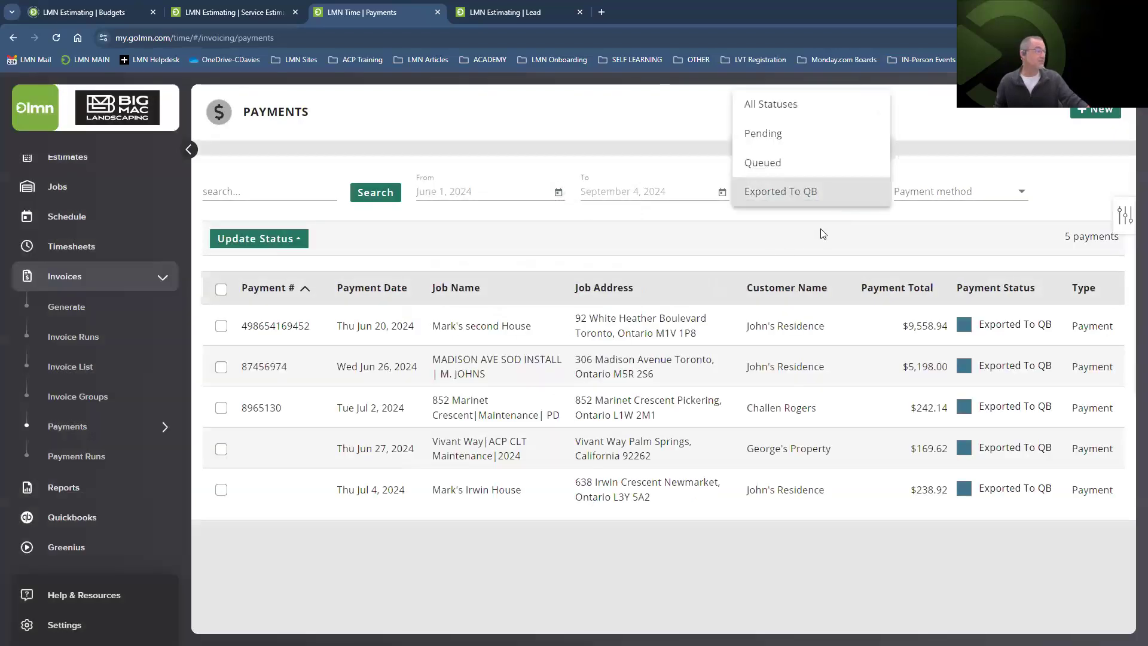
pyautogui.click(770, 136)
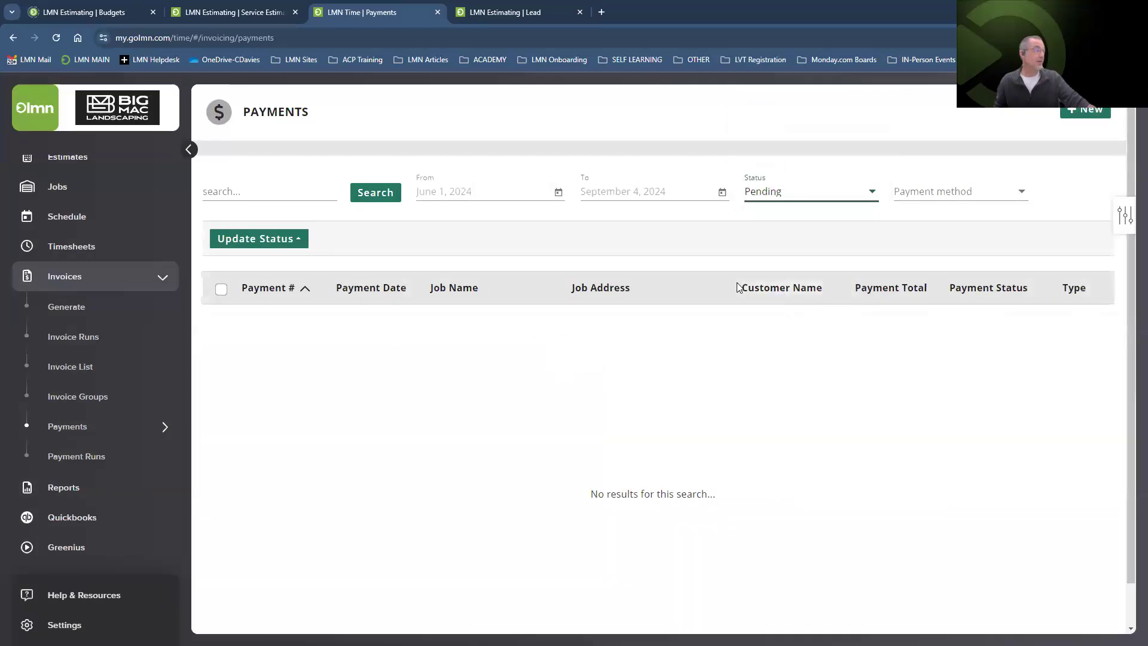
pyautogui.click(776, 193)
pyautogui.click(769, 225)
pyautogui.click(768, 216)
pyautogui.click(768, 222)
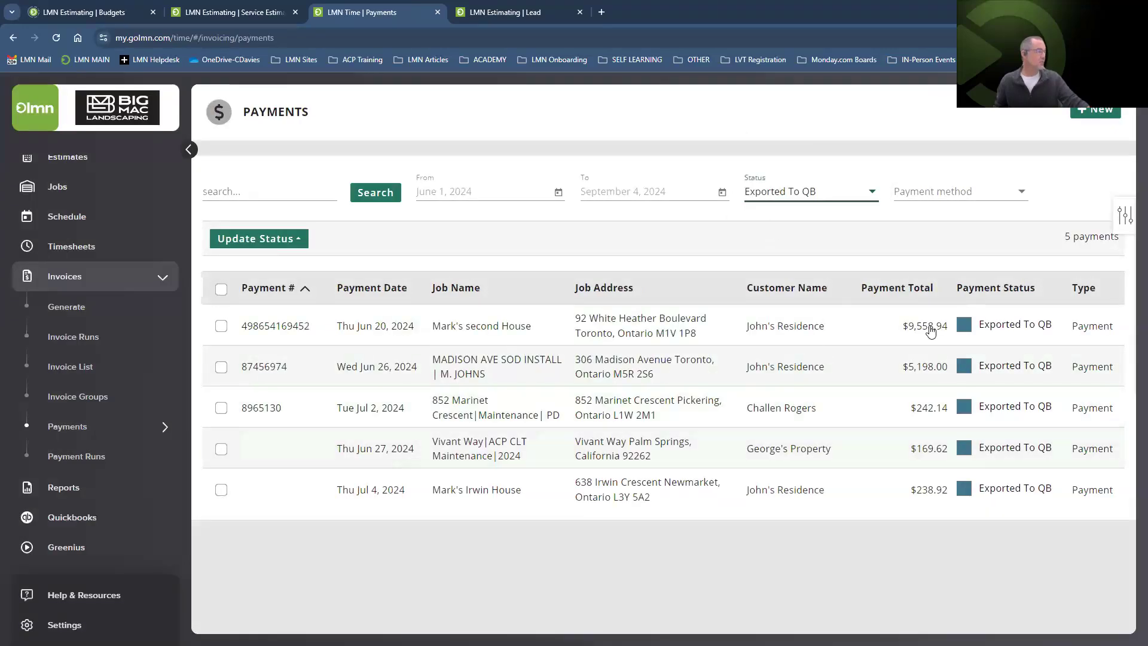